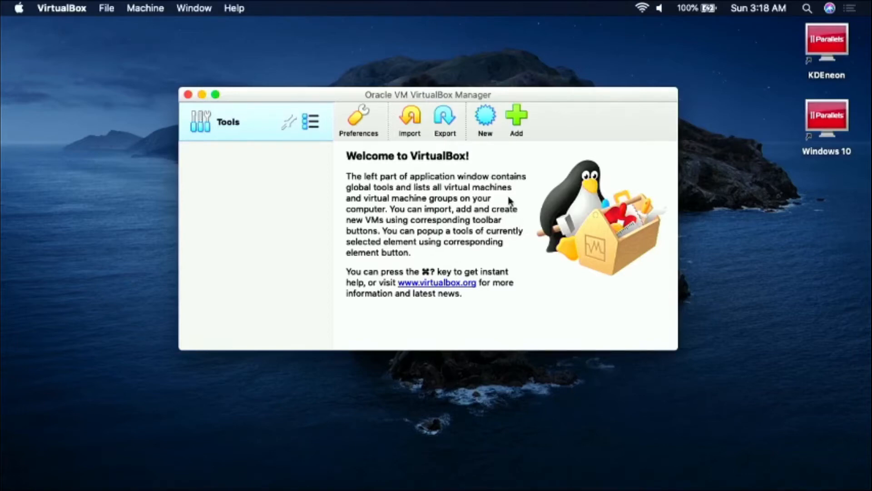
- Create a new virtual machine named Ubuntu20.04.1 with type Linux and version Ubuntu (64-bit)
click(484, 115)
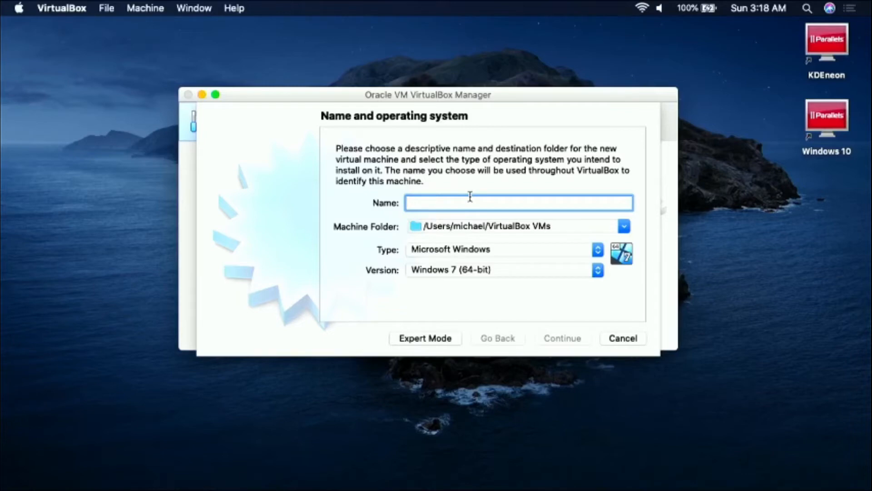
text(Ubuntu)
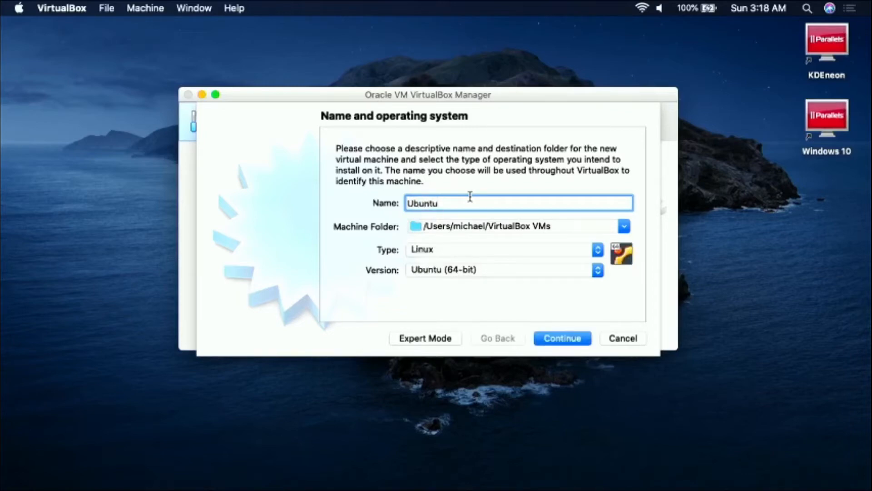
text(20.04.1)
click(568, 346)
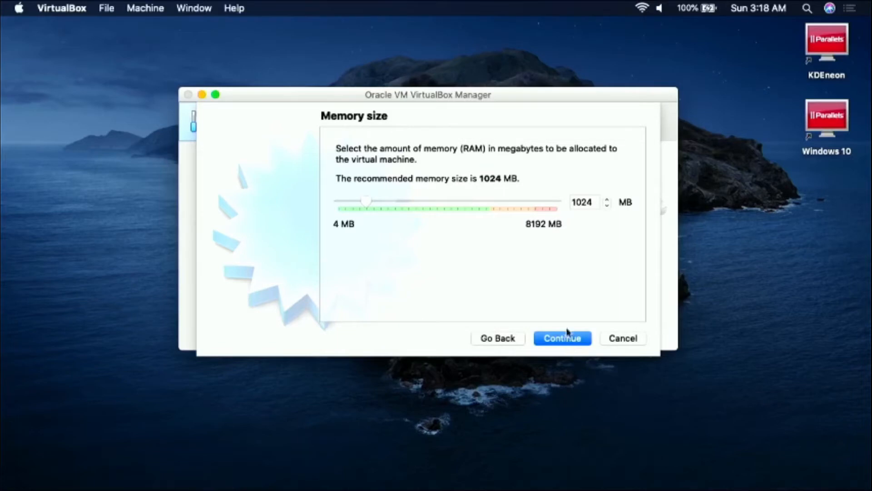
- Set the new virtual machine's memory size to 4096 MB
click(588, 202)
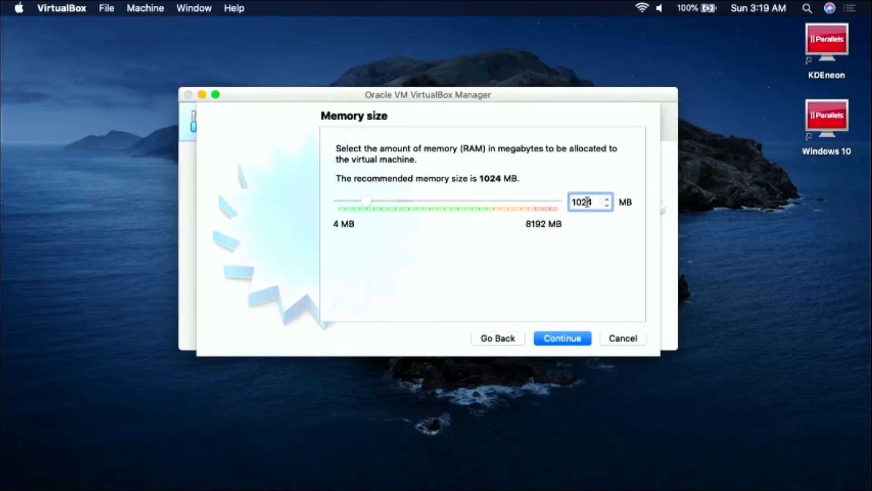
double_click(588, 202)
text(4096)
click(570, 339)
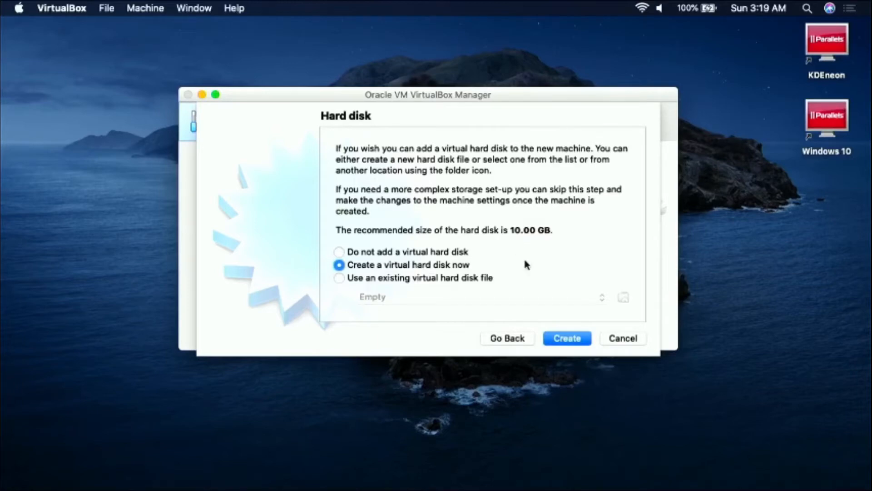
- Create a dynamically allocated VDI virtual hard disk of 25 GB for the machine
click(562, 337)
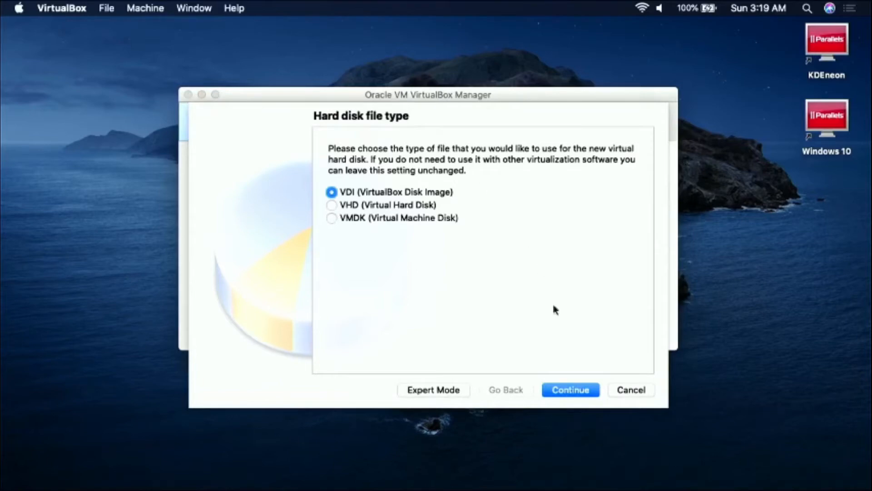
click(571, 388)
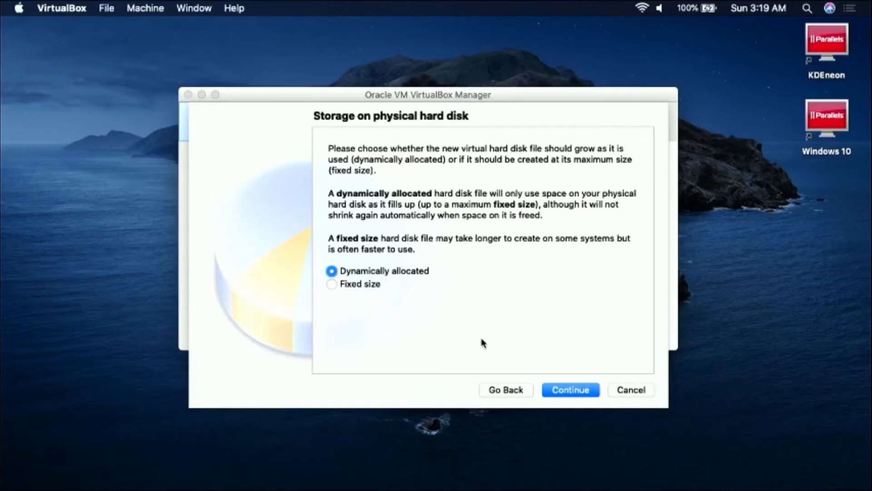
click(571, 389)
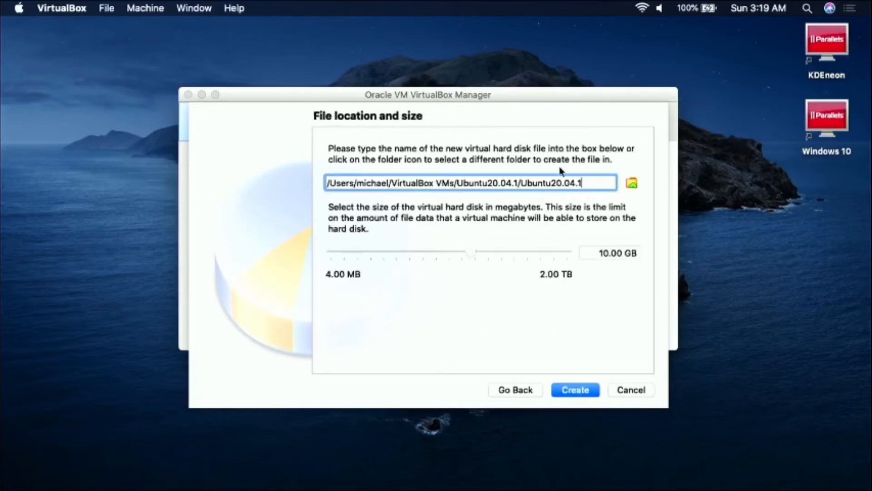
click(609, 253)
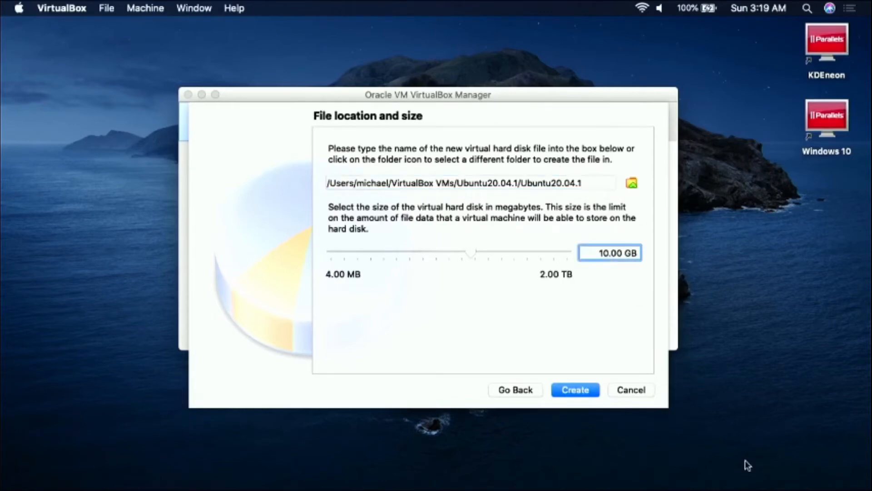
key(BackSpace)
key(BackSpace)
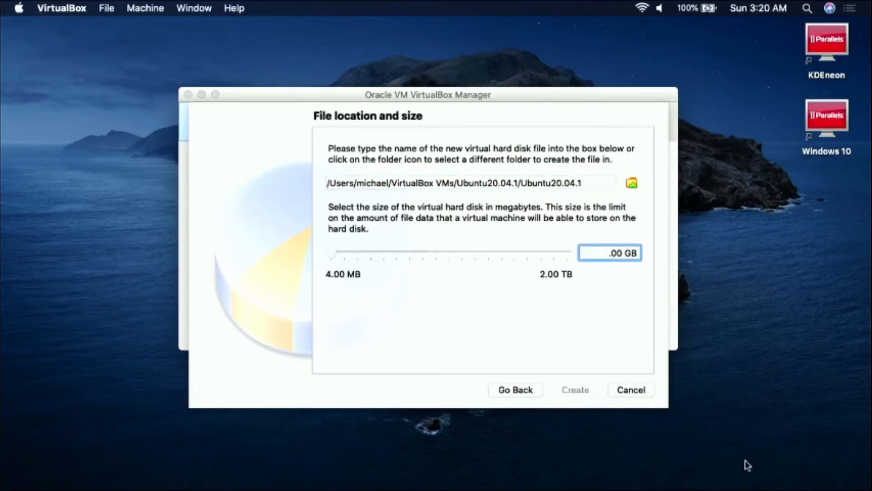
text(25)
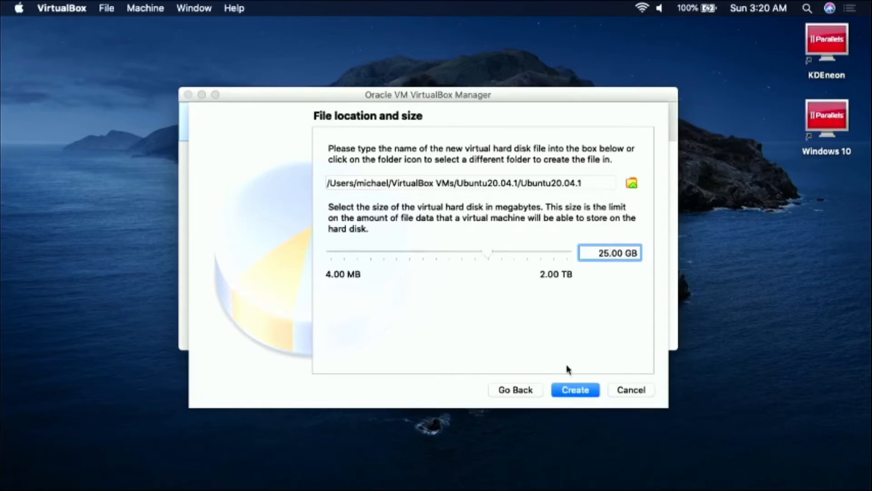
click(576, 389)
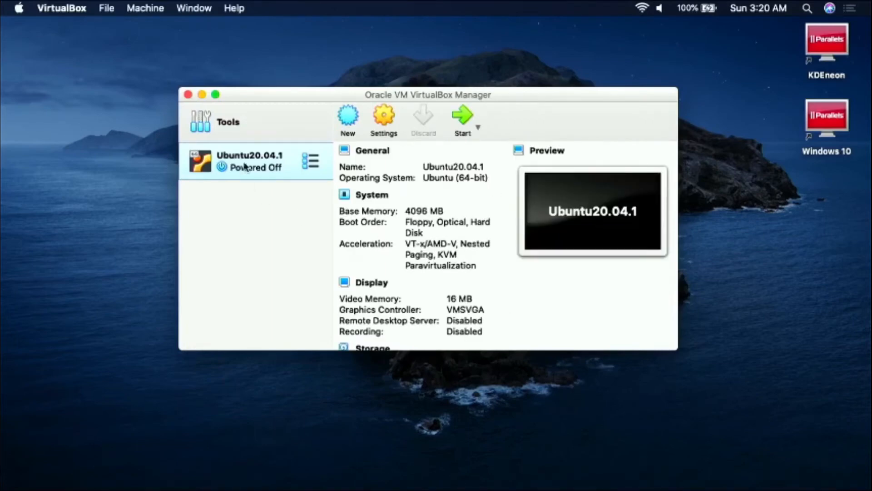
- Start the Ubuntu20.04.1 machine using ubuntu-20.04.1-desktop-amd64.iso from Downloads as its start-up disk
click(463, 117)
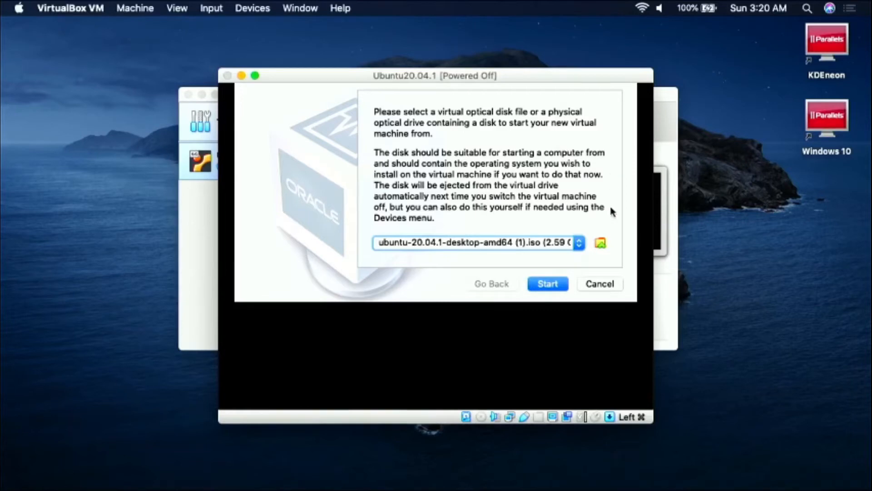
click(601, 243)
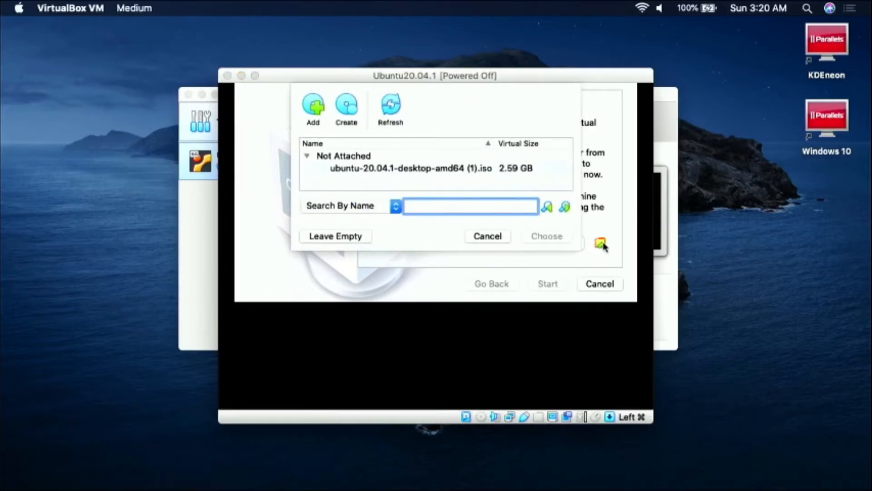
click(312, 113)
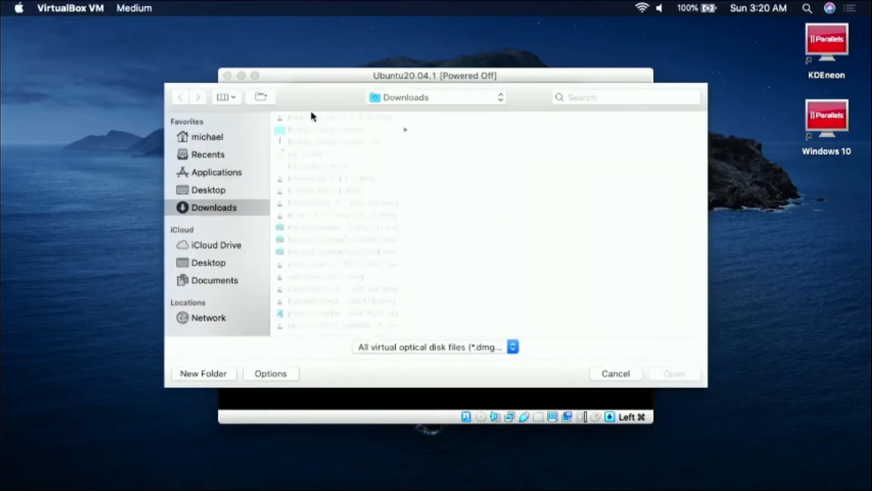
scroll(334, 214, down, 1)
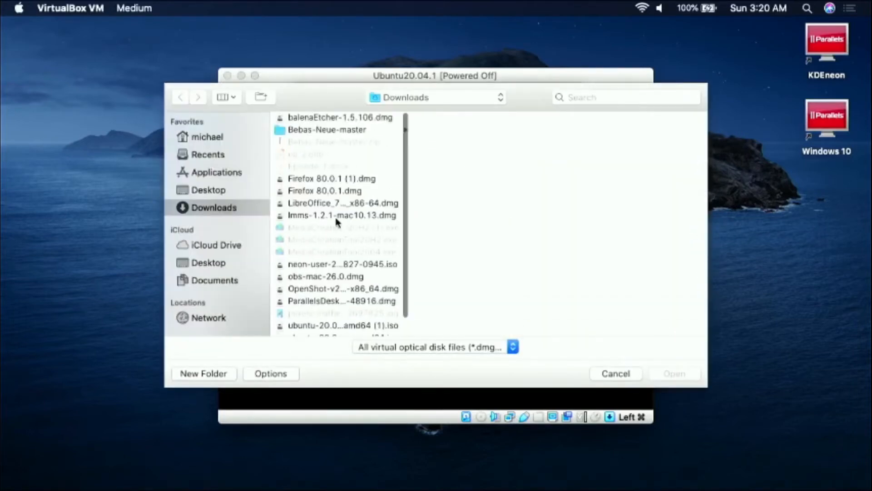
scroll(336, 219, down, 3)
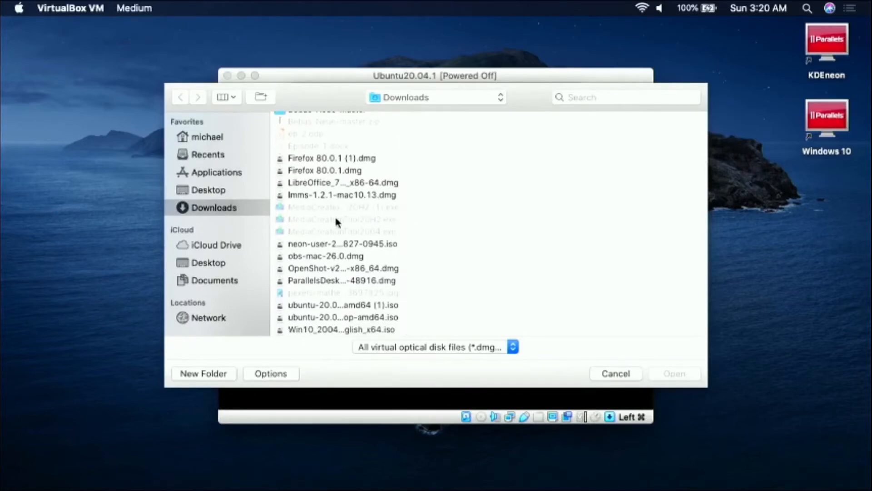
click(363, 317)
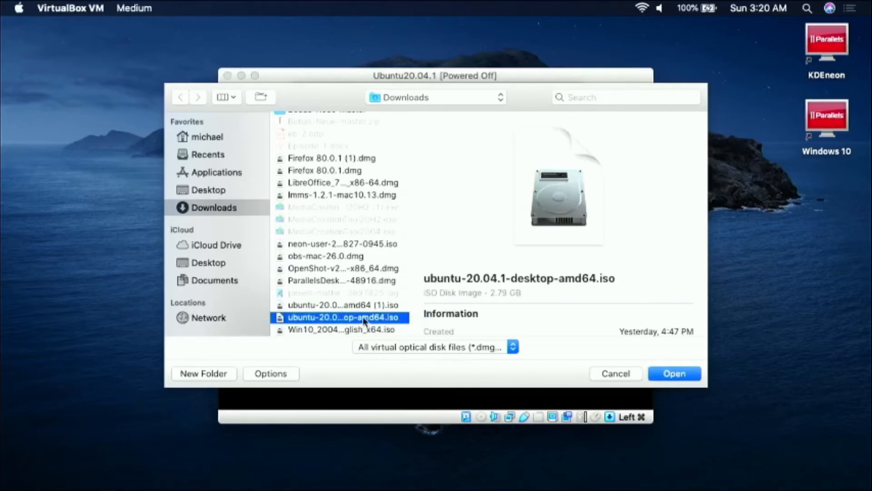
click(675, 373)
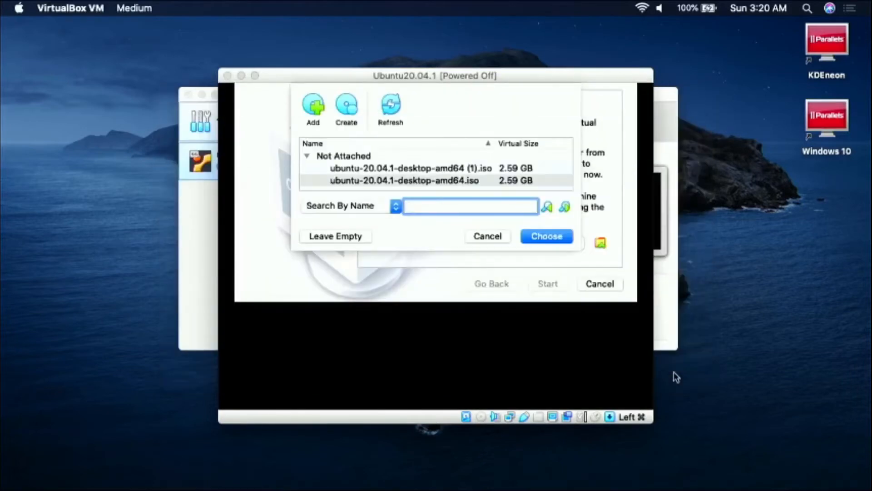
click(542, 241)
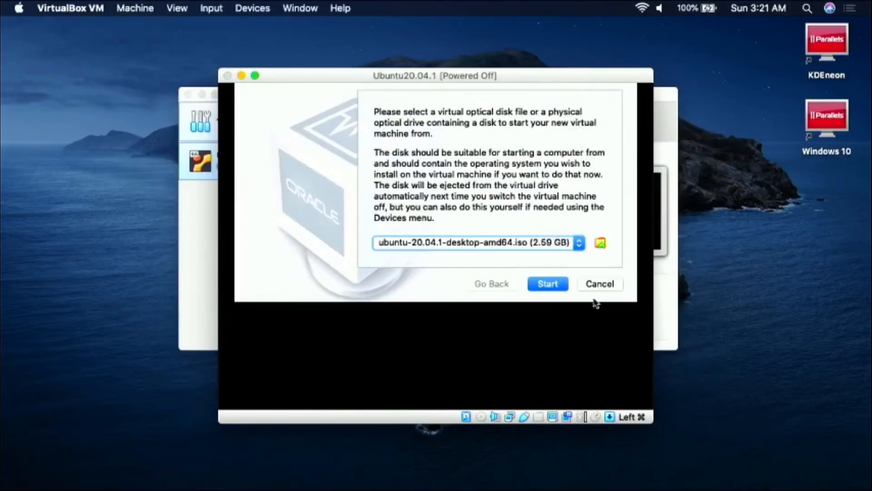
click(548, 285)
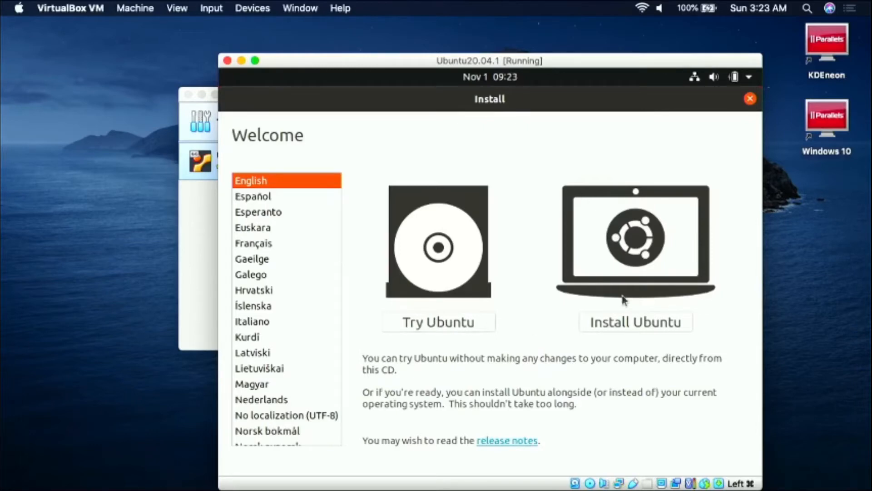
- Begin installing Ubuntu with the English (US) keyboard layout, choosing a minimal installation without downloading updates
click(638, 322)
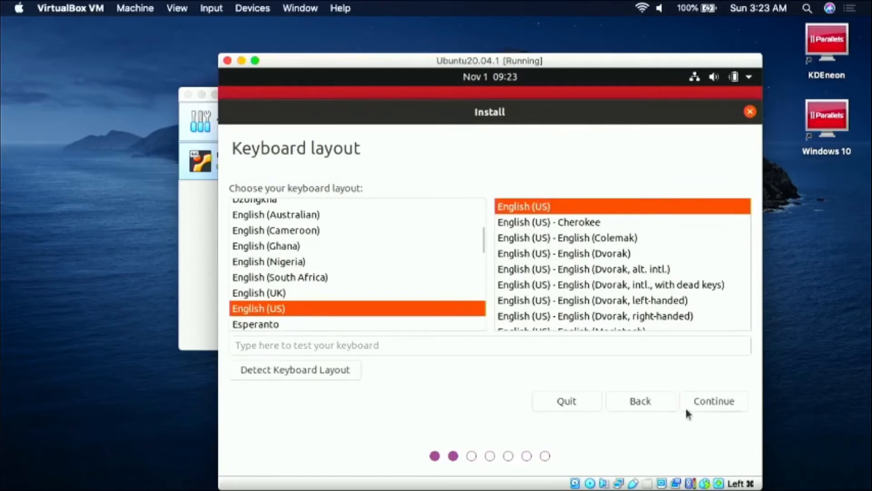
click(720, 402)
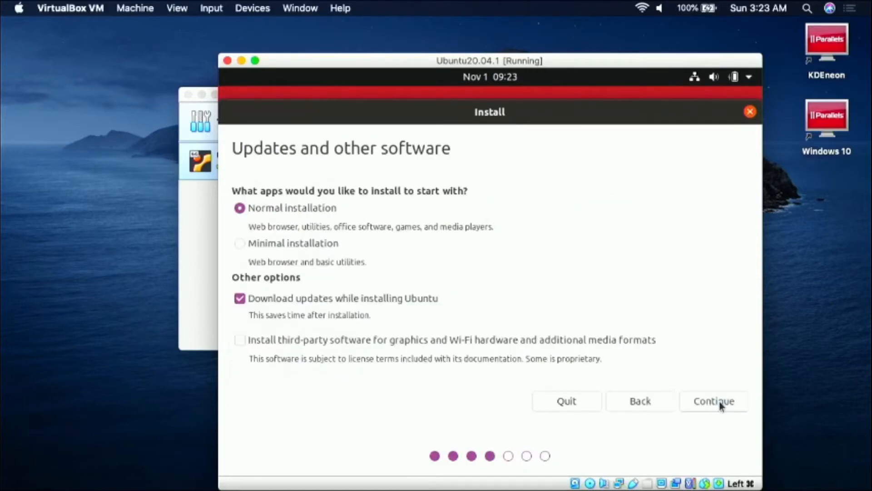
click(241, 244)
click(239, 298)
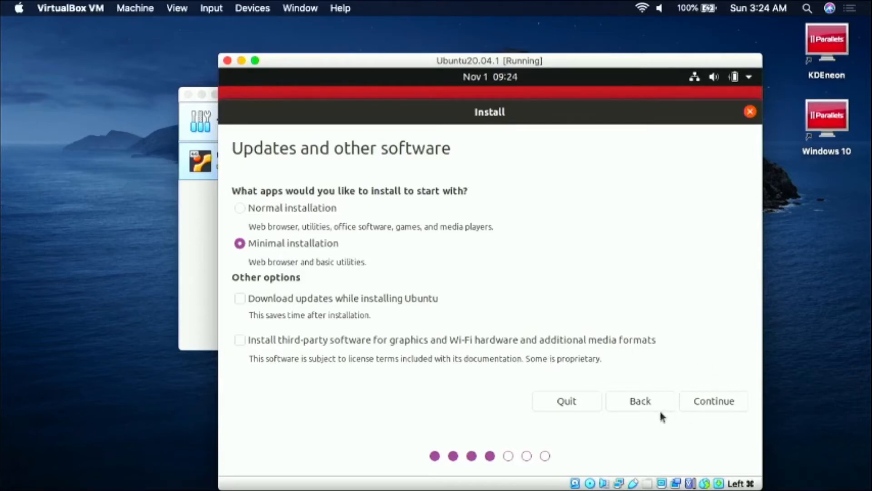
click(716, 400)
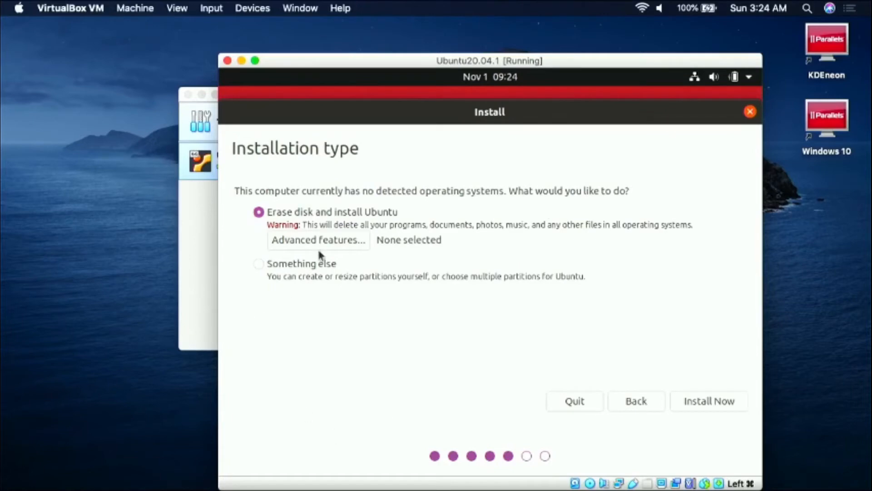
- Choose to erase the disk and install Ubuntu without advanced features, and approve writing the changes to the disks
click(335, 245)
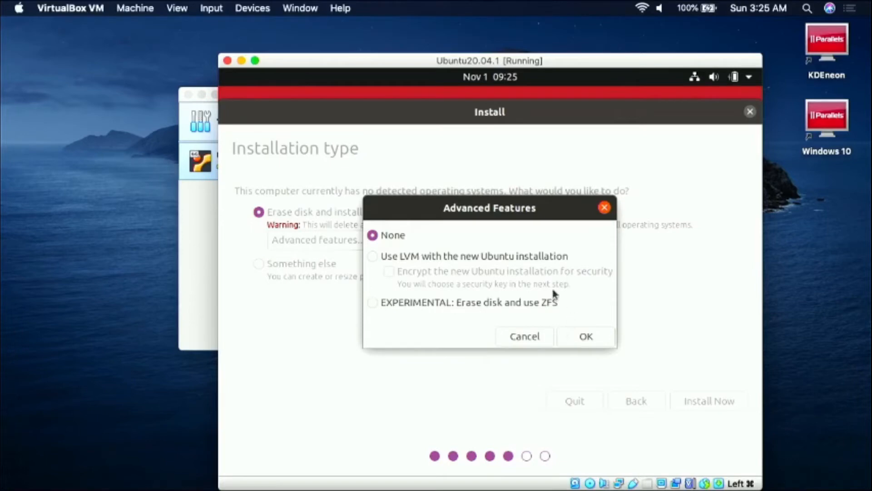
click(529, 341)
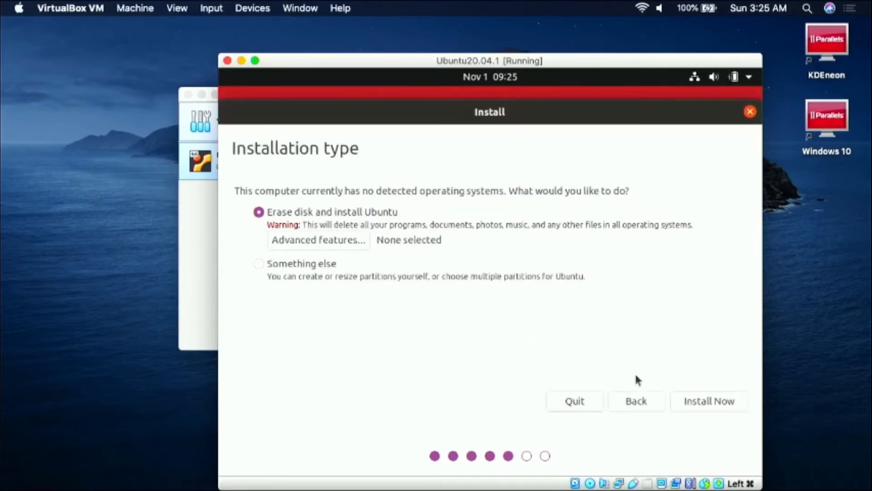
click(705, 402)
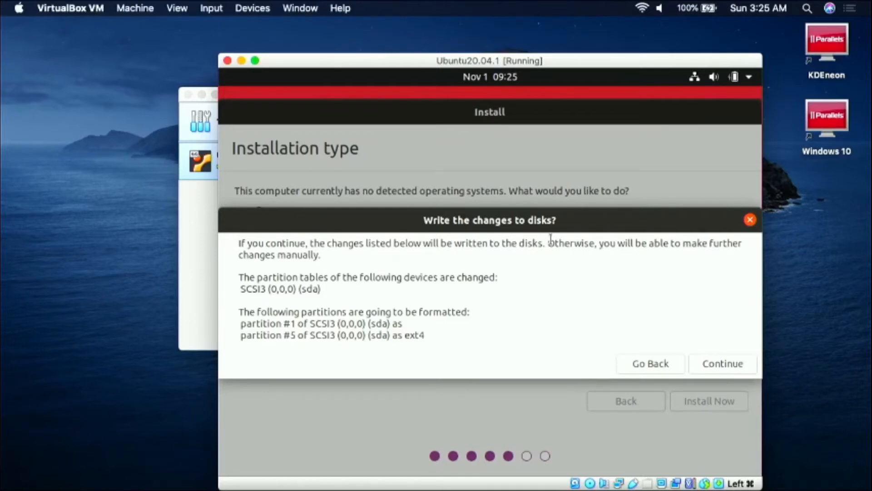
click(706, 365)
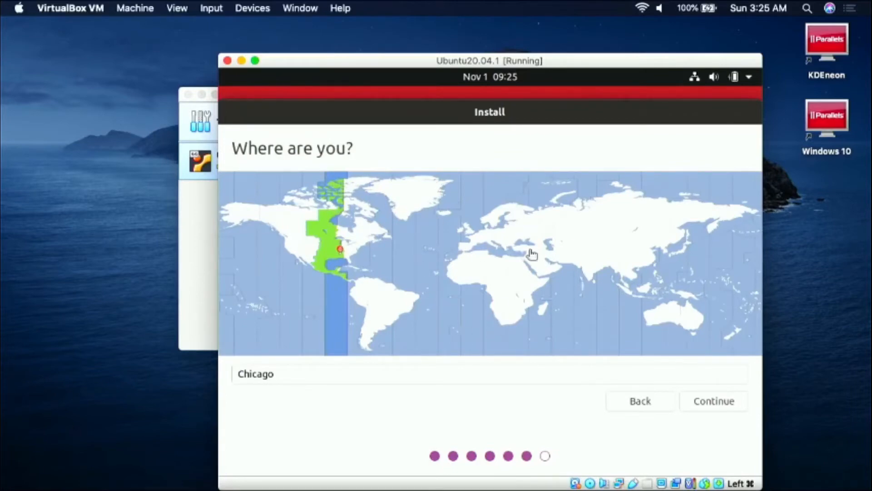
- Accept Chicago as the time zone and create the account with the user's name and a confirmed password, requiring it at login
click(715, 402)
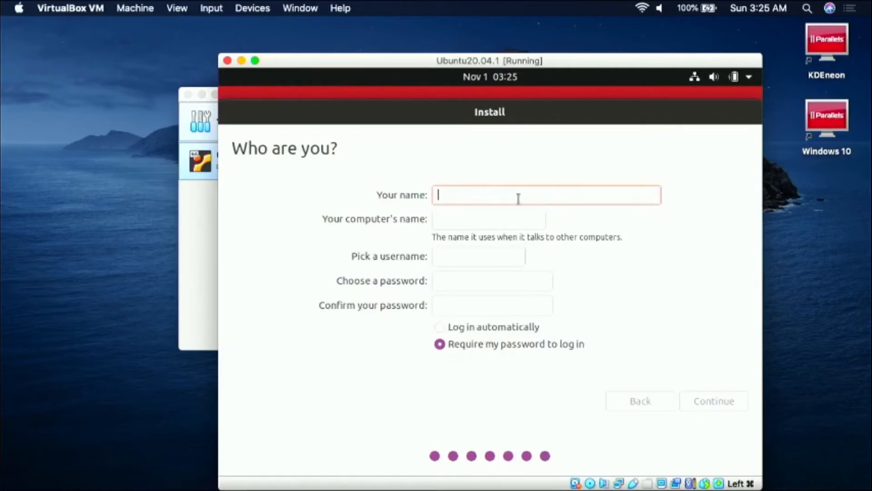
text(M)
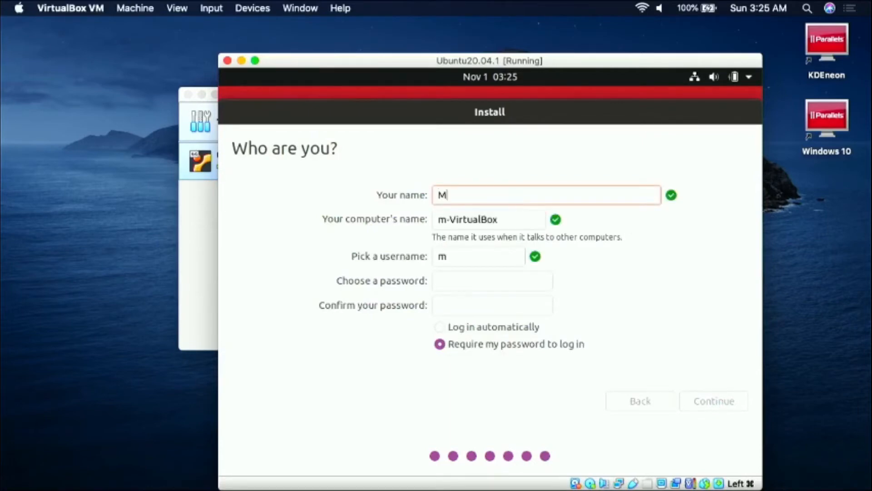
text(ichael)
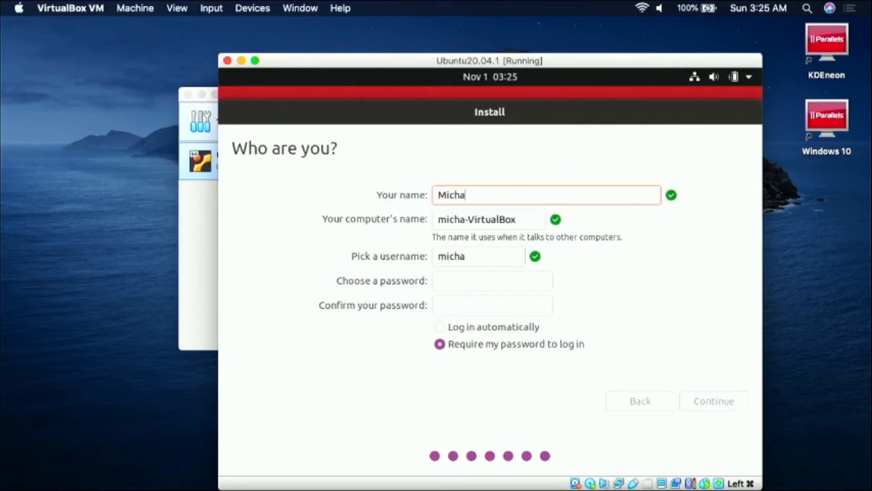
key(Tab)
key(Tab)
key(Tab)
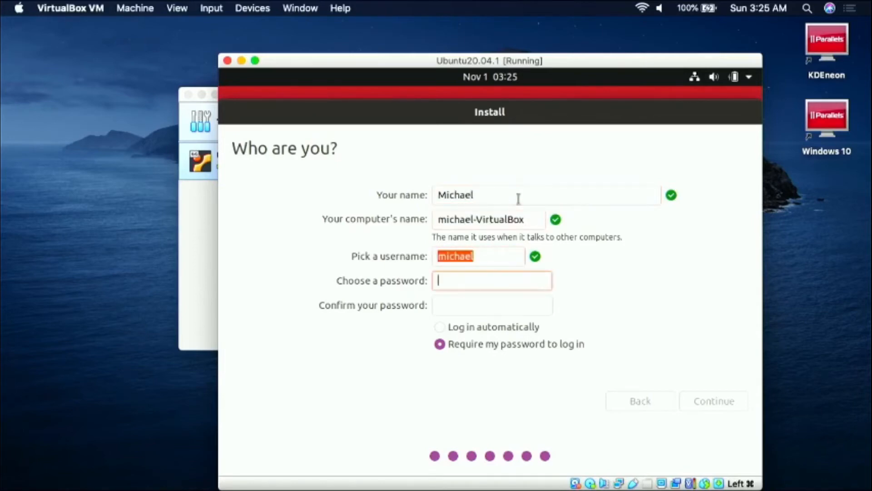
text(•••••••••••••••)
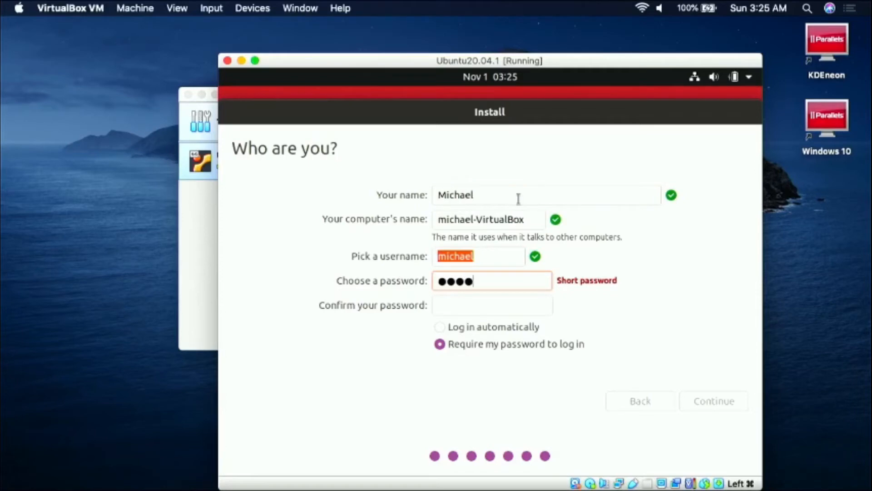
key(Tab)
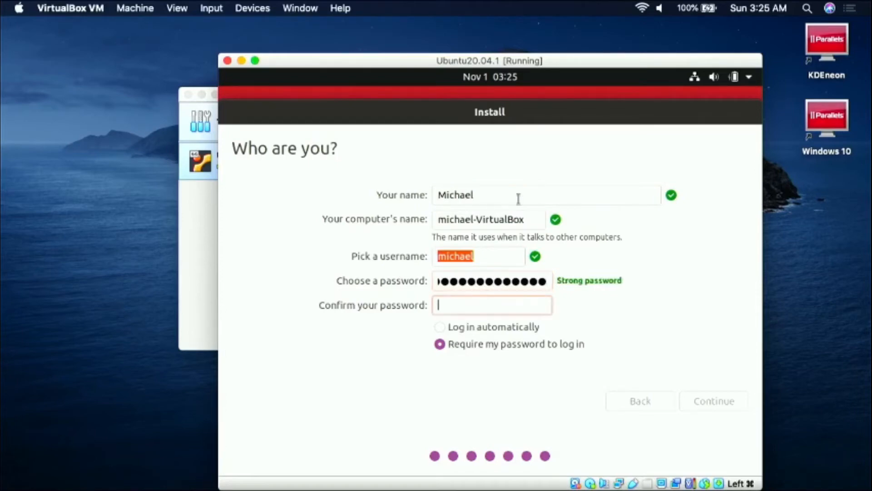
text(•••••••••••••••)
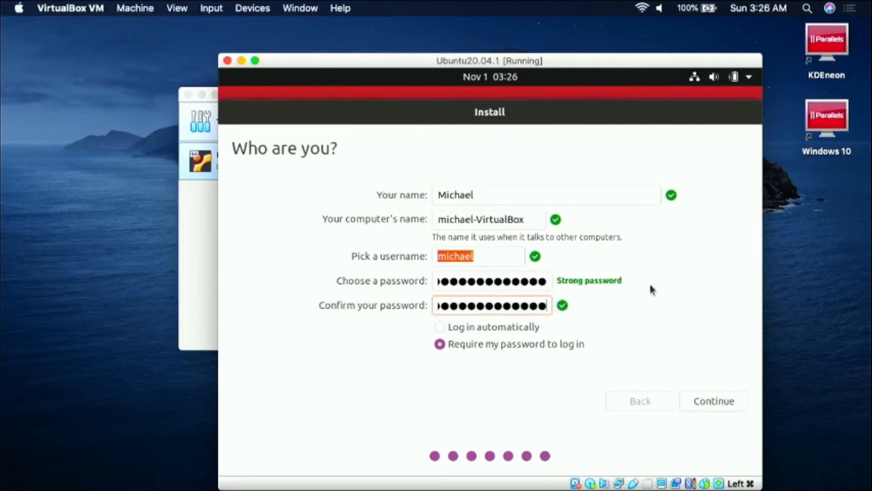
click(715, 402)
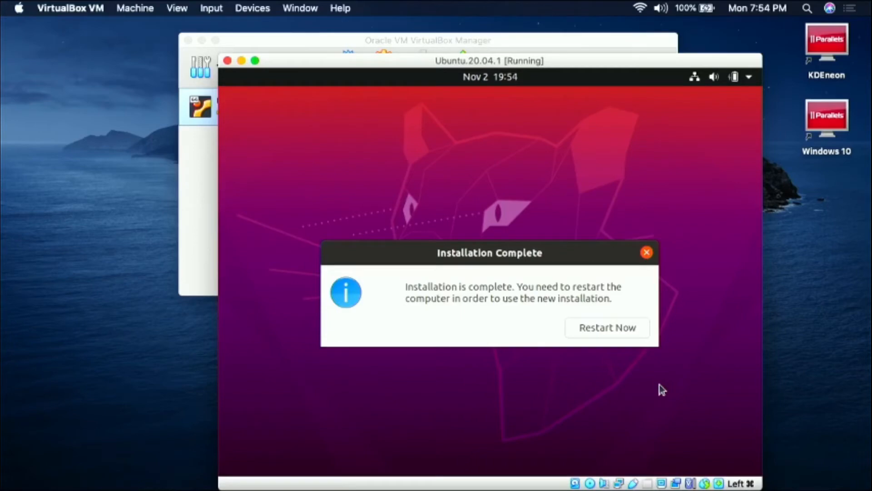
- Restart the machine into the new Ubuntu installation and log in with the account password
click(609, 327)
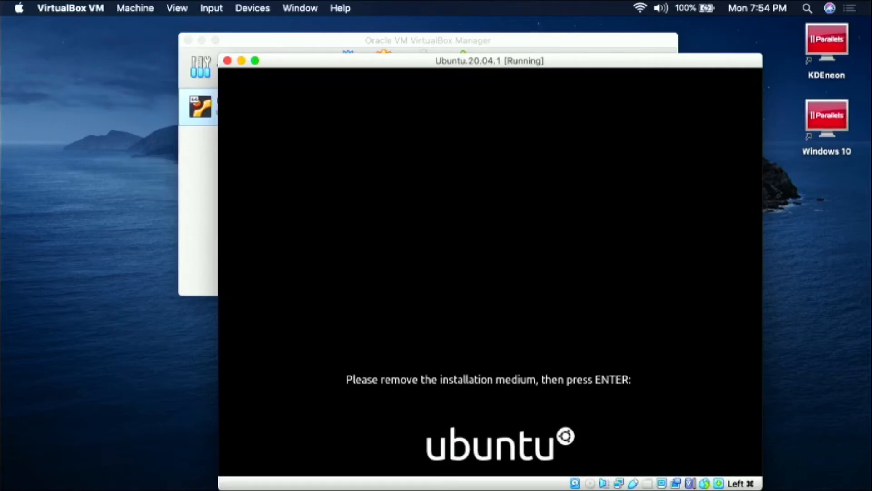
key(Return)
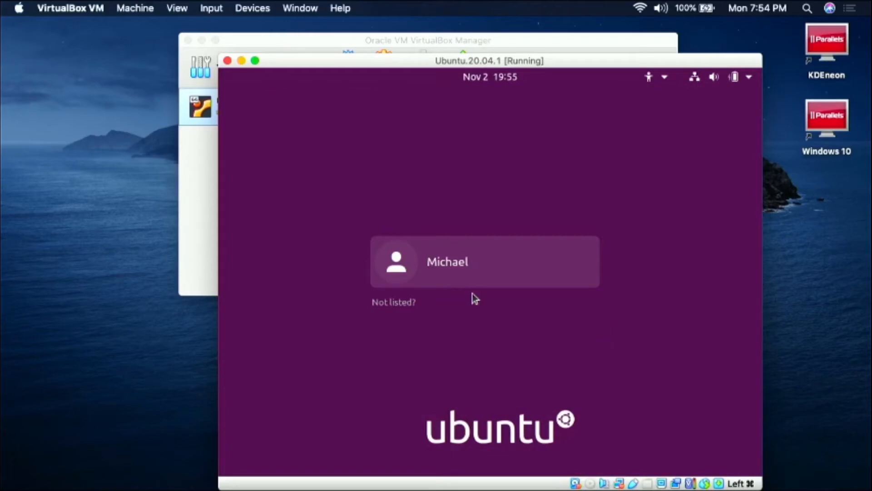
click(457, 266)
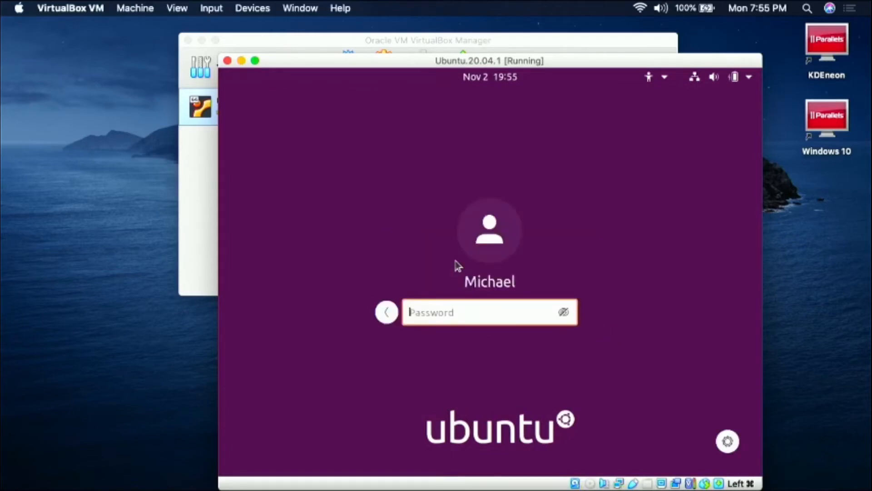
text(***************)
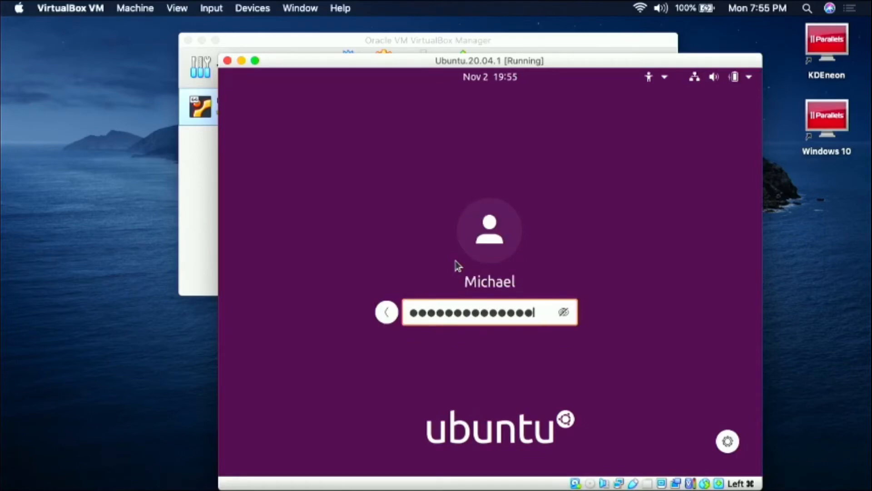
key(Return)
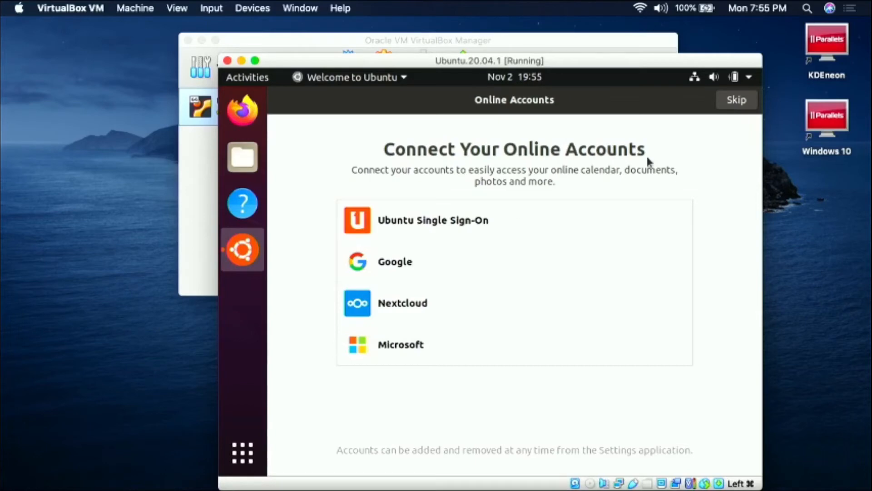
- Finish the Ubuntu welcome setup, skipping online accounts and Livepatch, declining to send system info, and leaving Location Services off
click(731, 101)
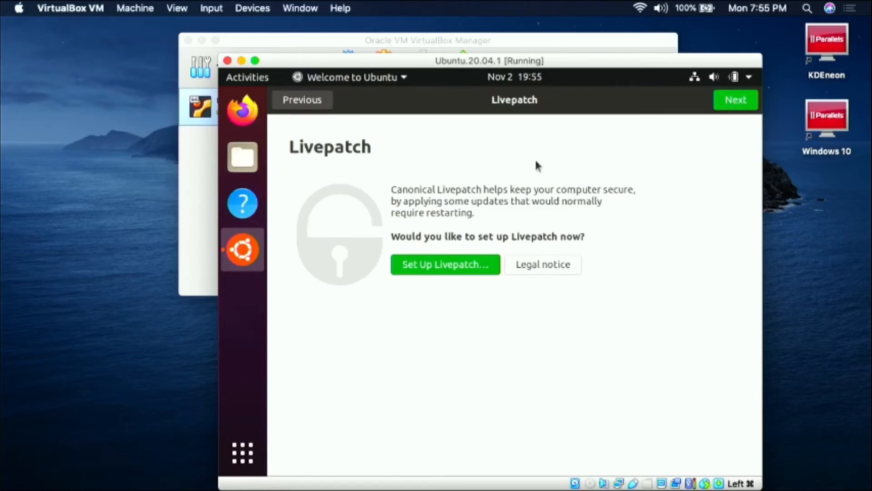
click(729, 105)
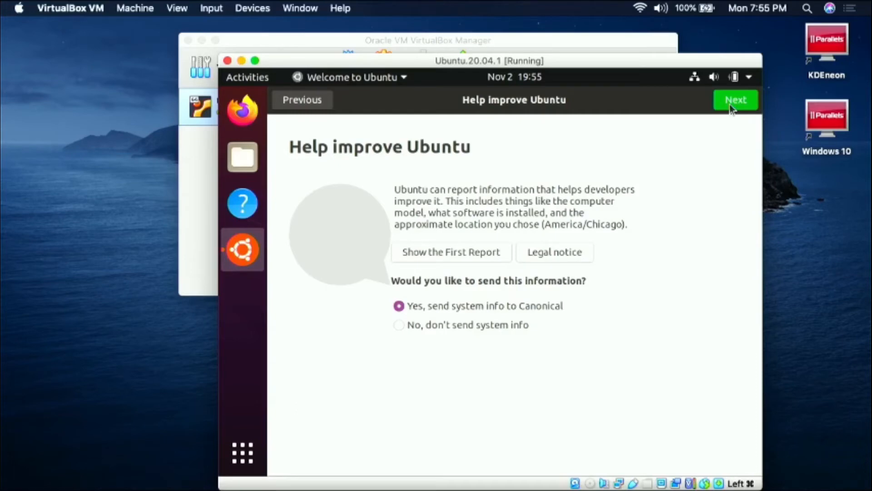
click(399, 326)
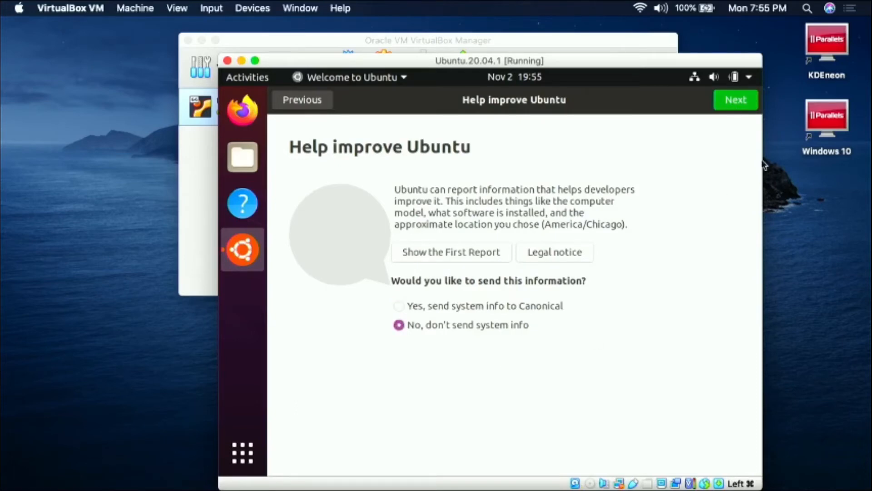
click(744, 101)
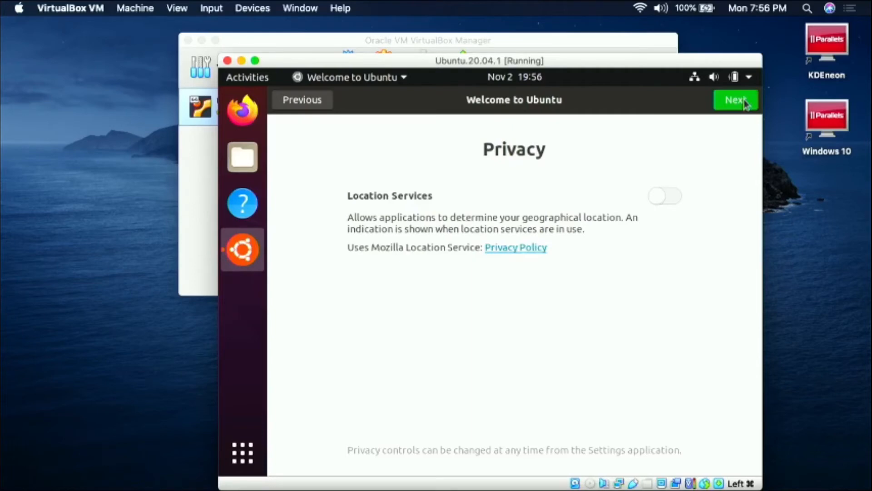
click(744, 101)
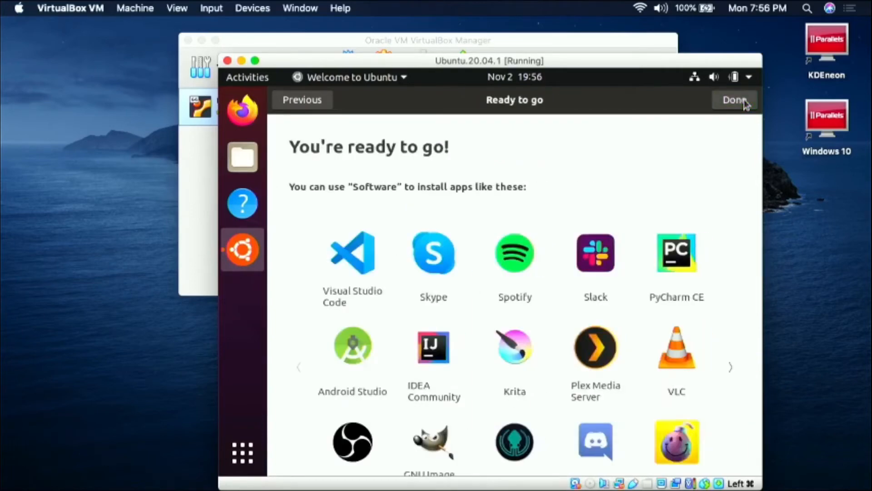
click(745, 101)
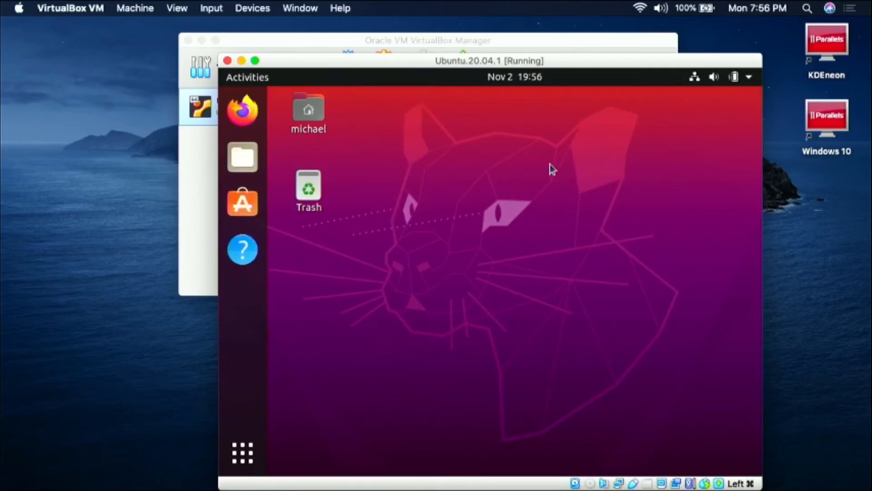
- Find Software Updater by searching the applications for "upda" and install the available updates
click(244, 452)
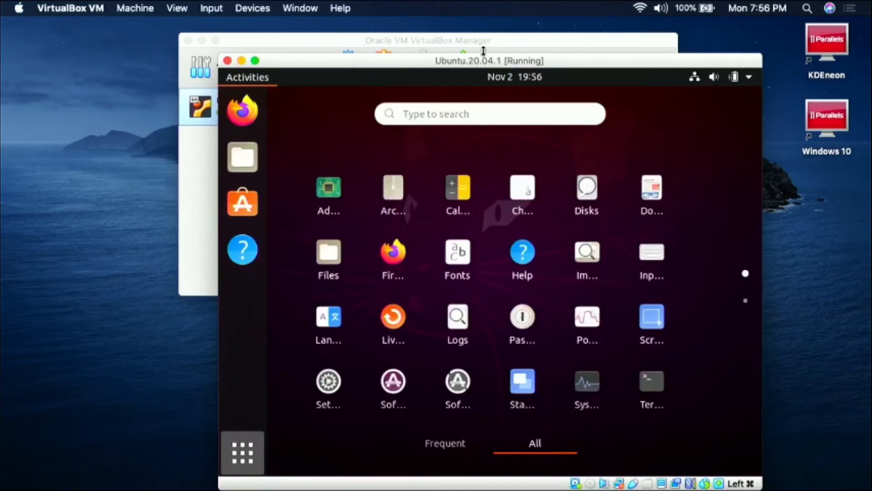
click(463, 113)
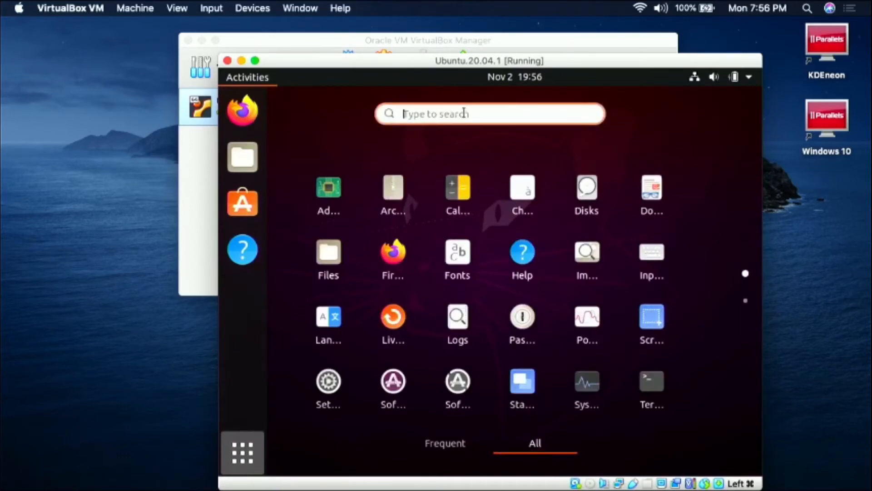
text(ub)
key(BackSpace)
text(pl)
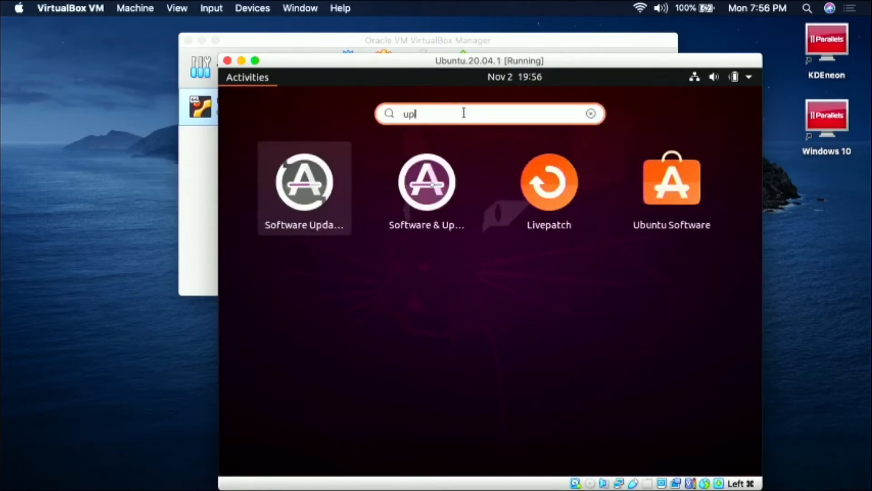
key(BackSpace)
text(da)
click(306, 185)
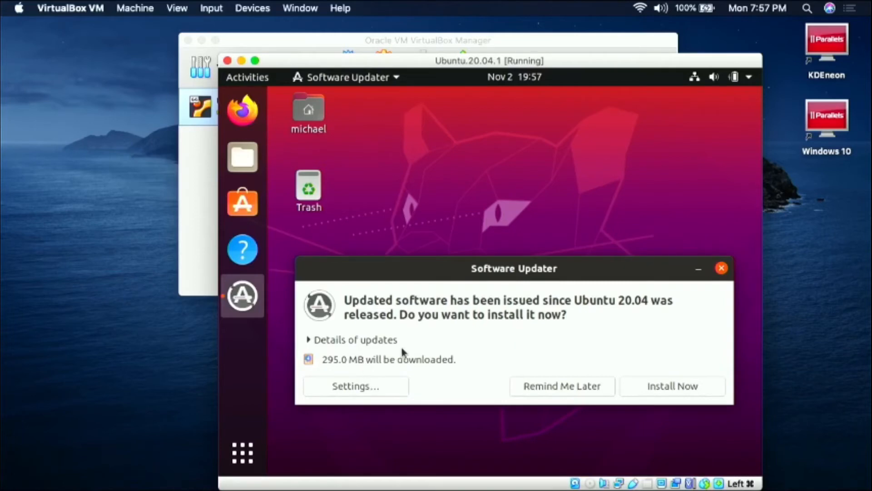
click(661, 389)
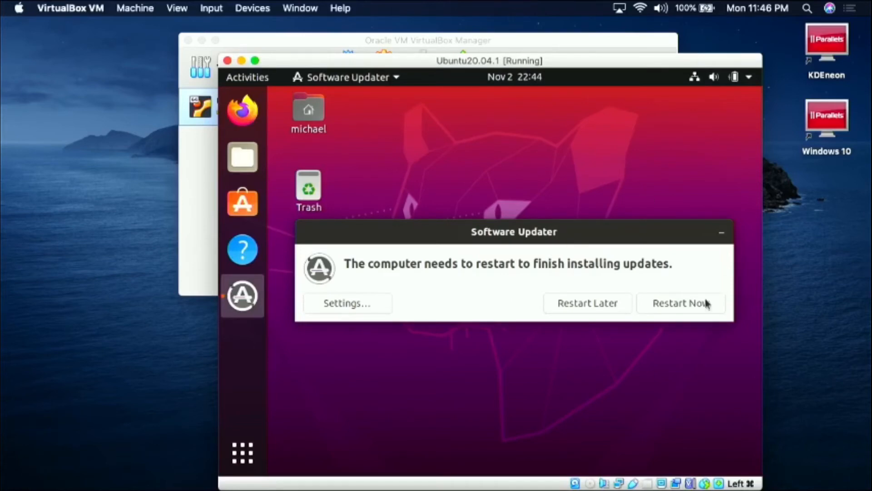
- Restart Ubuntu to finish installing the updates and log back in with the account password
click(663, 307)
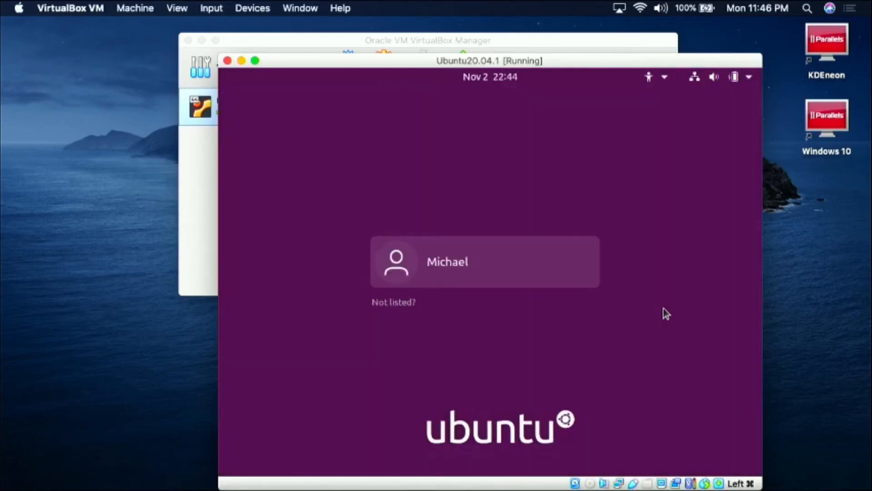
click(454, 262)
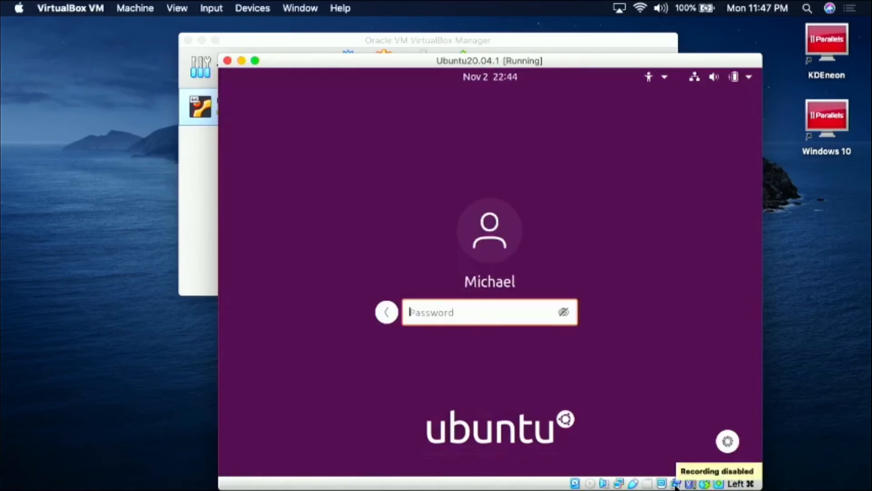
text(•••••••••••••••)
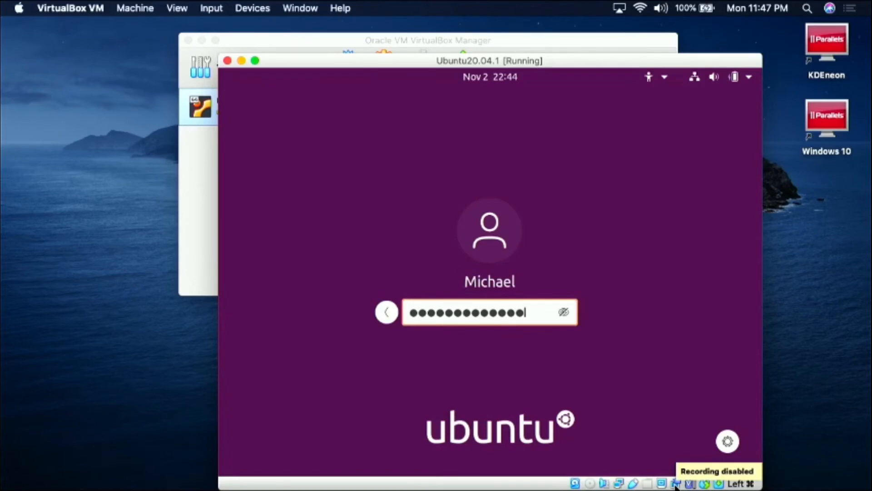
key(Return)
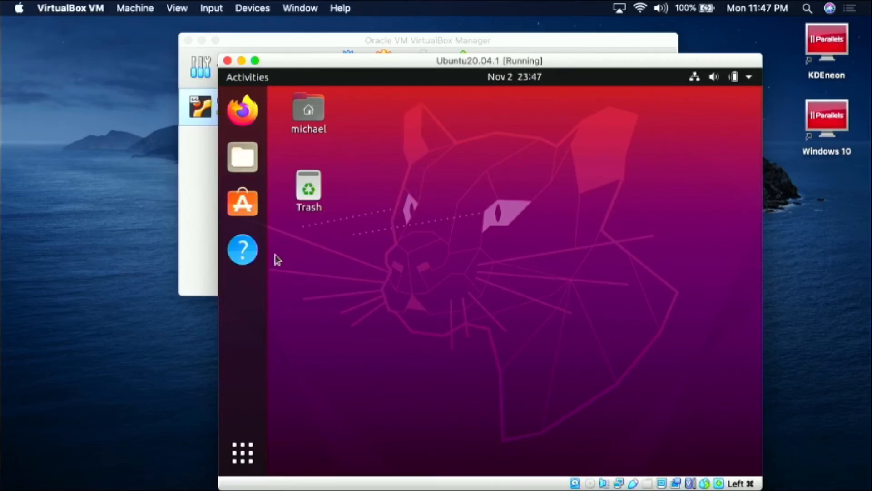
- Open Terminal by searching the applications for "ter" and enlarge its text one level
click(252, 454)
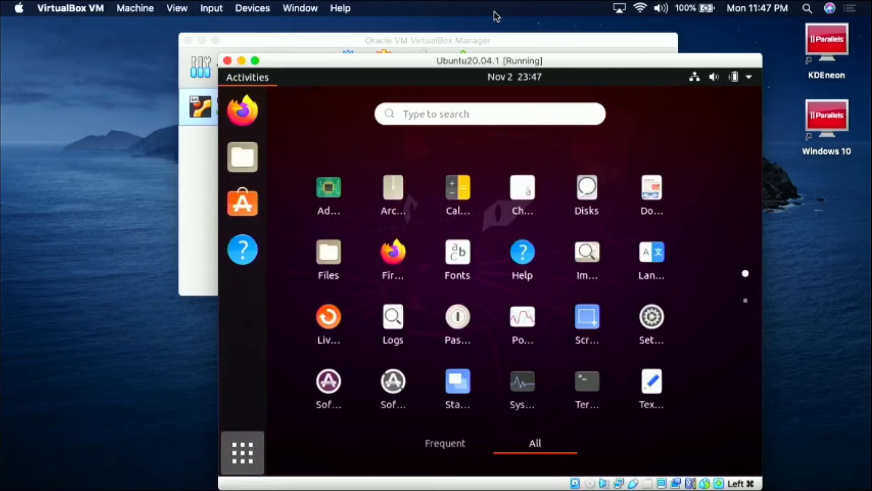
text(ter)
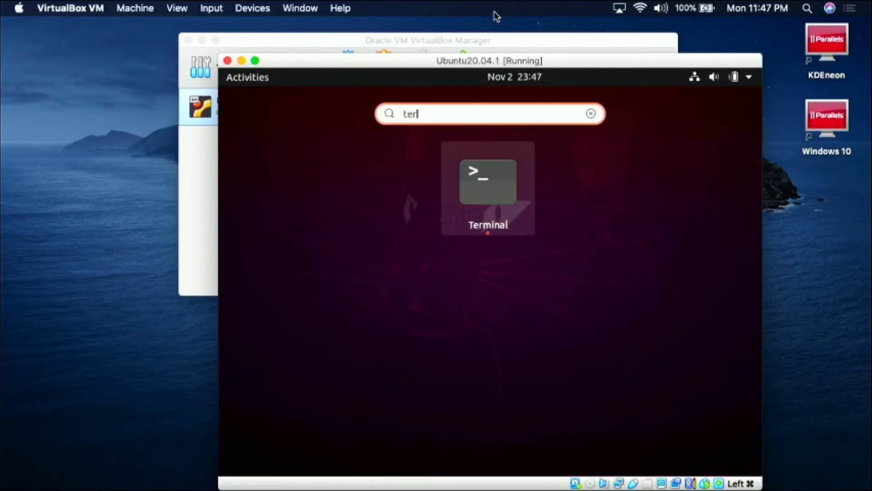
key(Return)
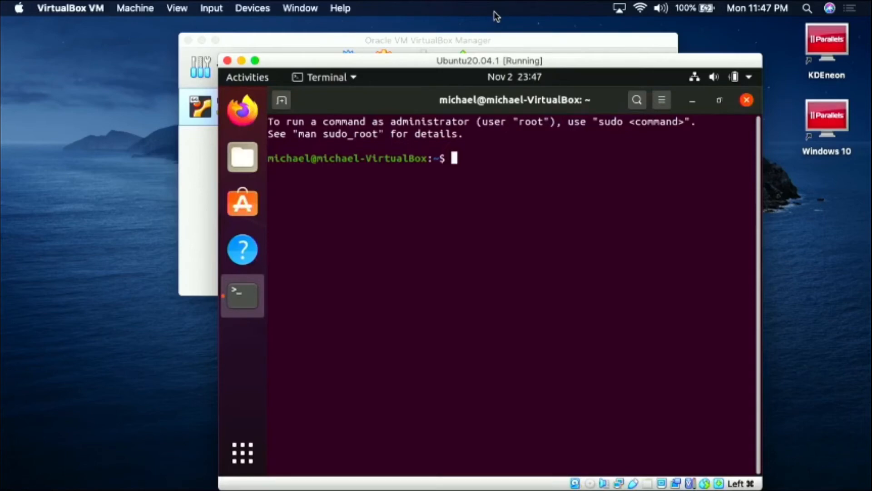
key(ctrl+plus)
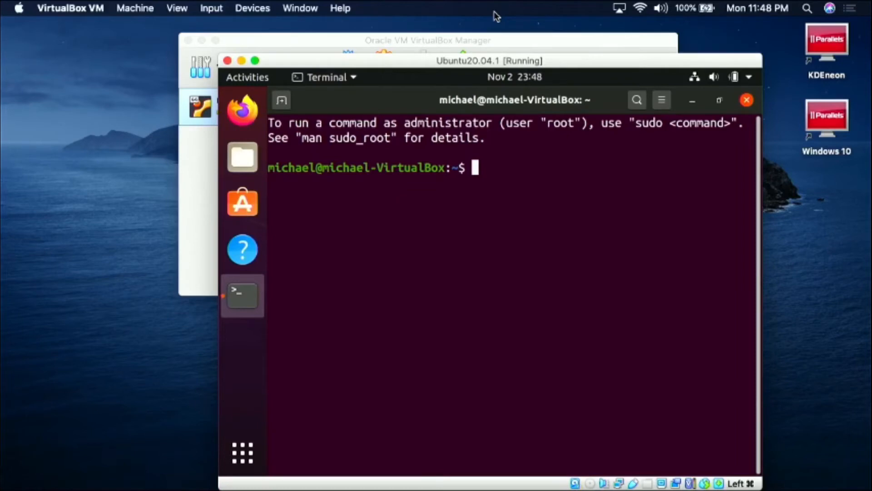
- Run "sudo apt install build-essential dkms linux-headers-$(uname -r)" in the terminal
text(sudo apt )
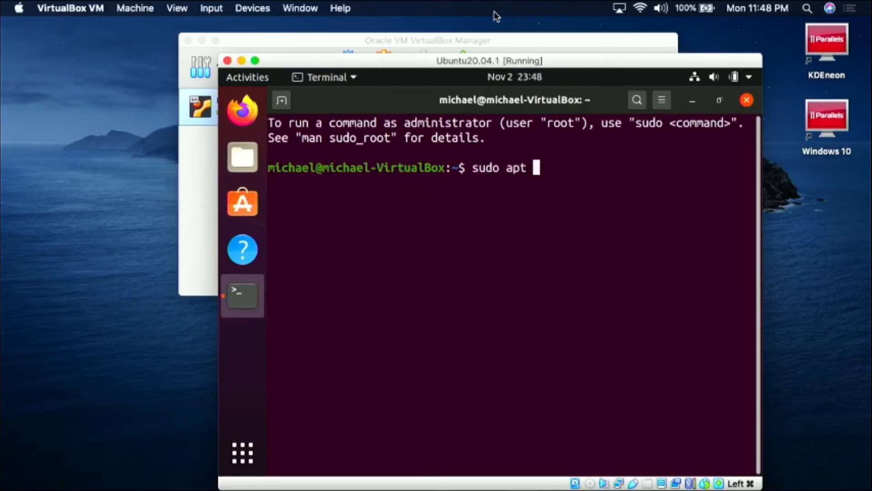
text(install )
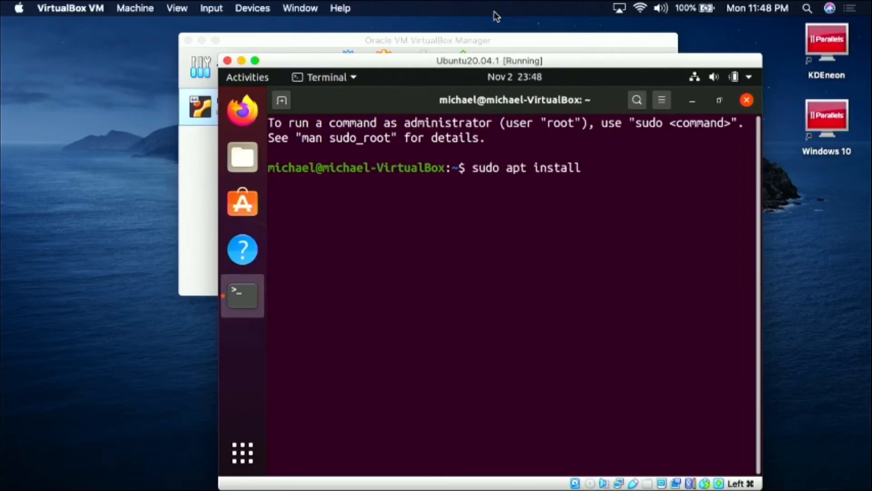
text(build)
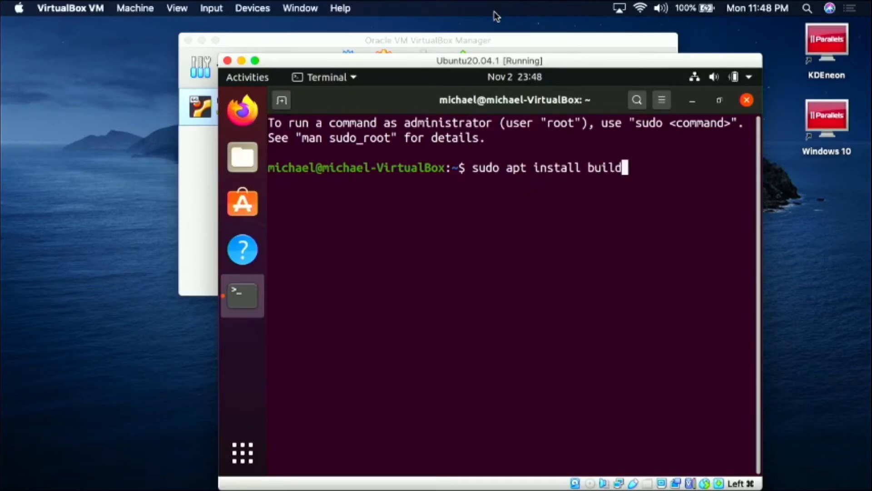
text(-essential )
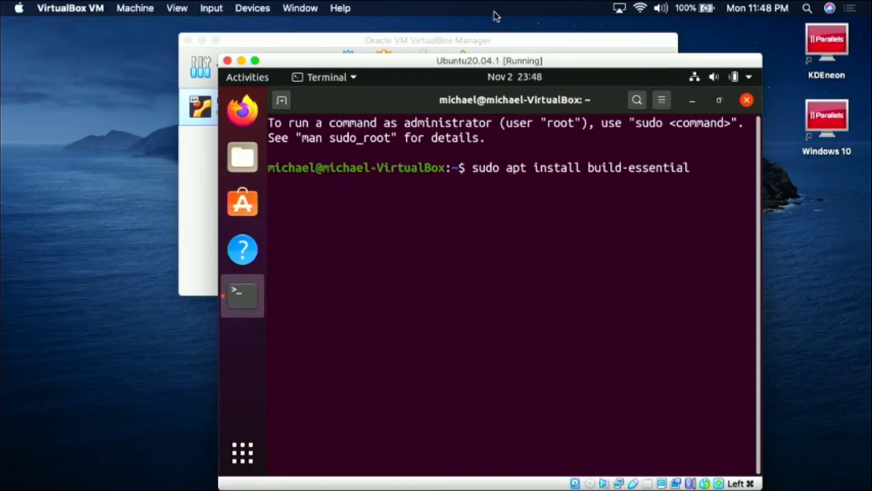
text(dkms linux)
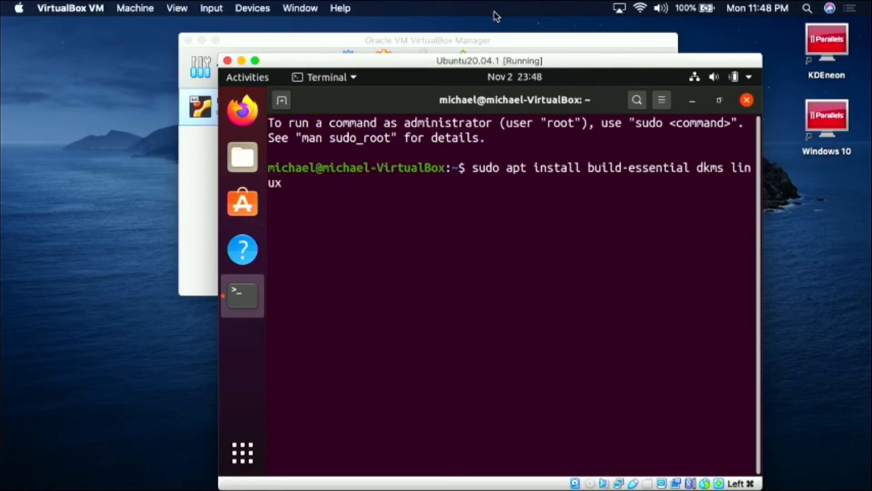
text(-headers)
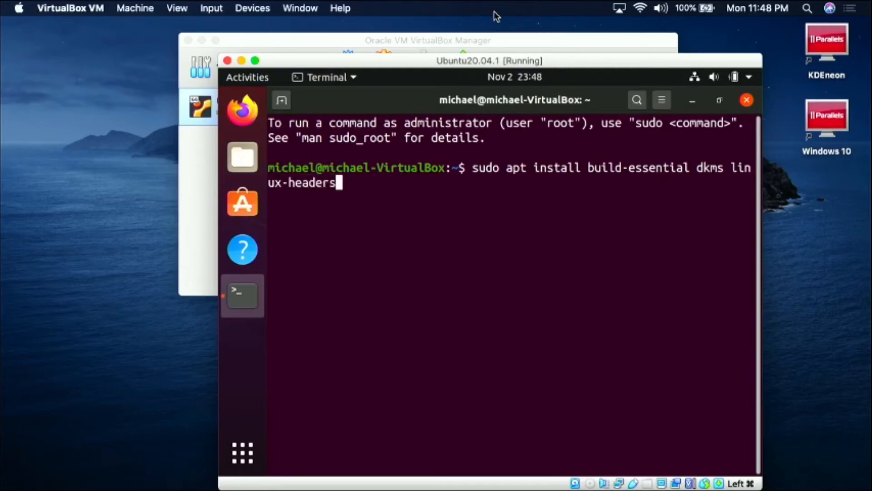
text(-$(uname)
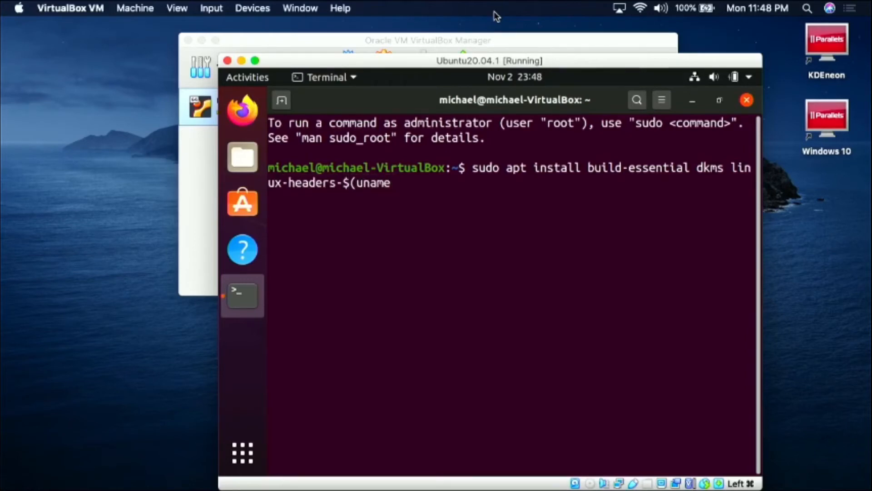
text( -r))
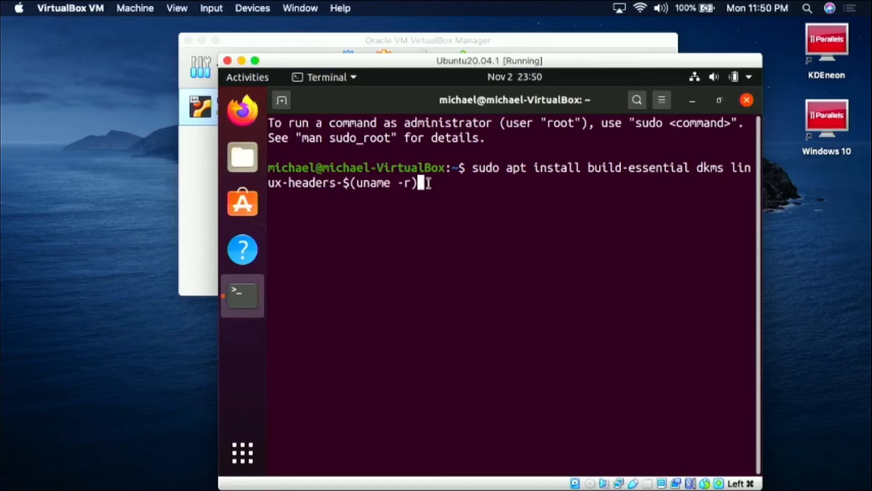
key(Return)
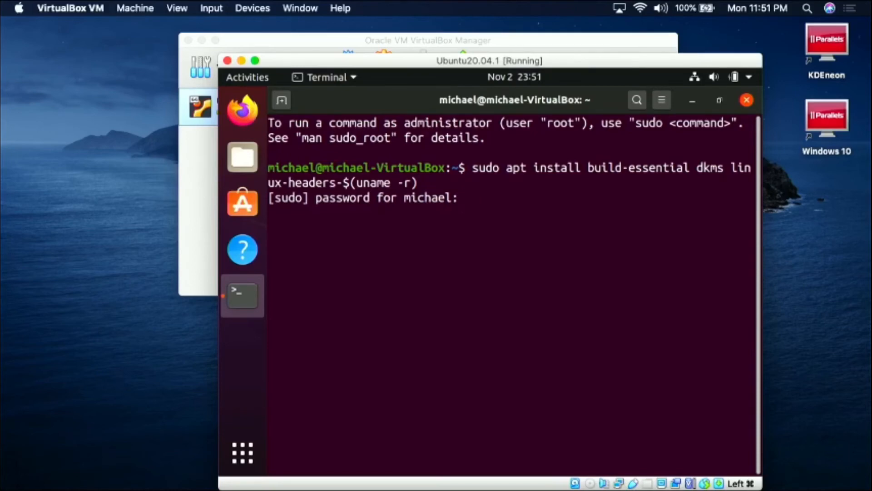
- Authorize the sudo command with the account password and answer Y to install the packages
key(Return)
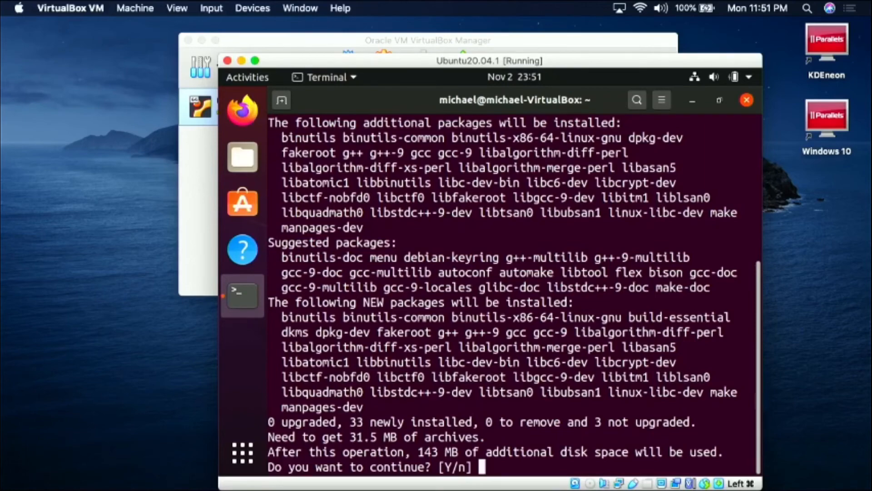
text(Y)
key(Return)
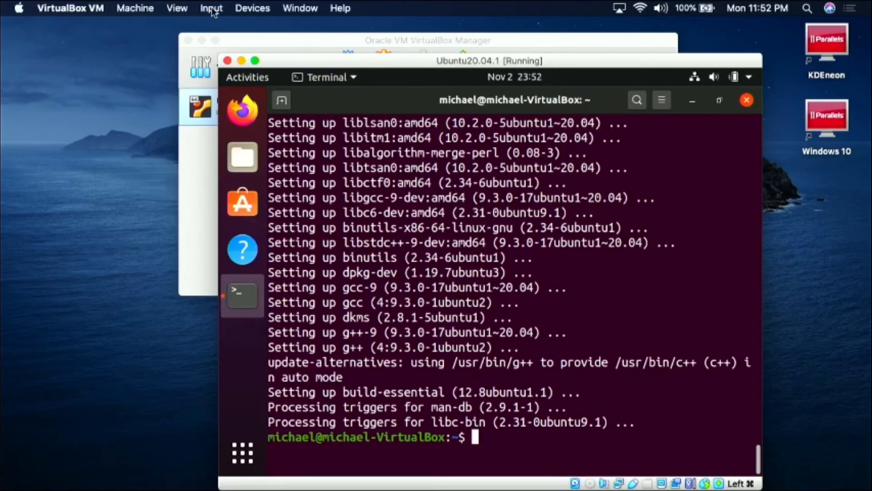
- Insert the Guest Additions CD image into the virtual machine and run the software it offers
click(254, 9)
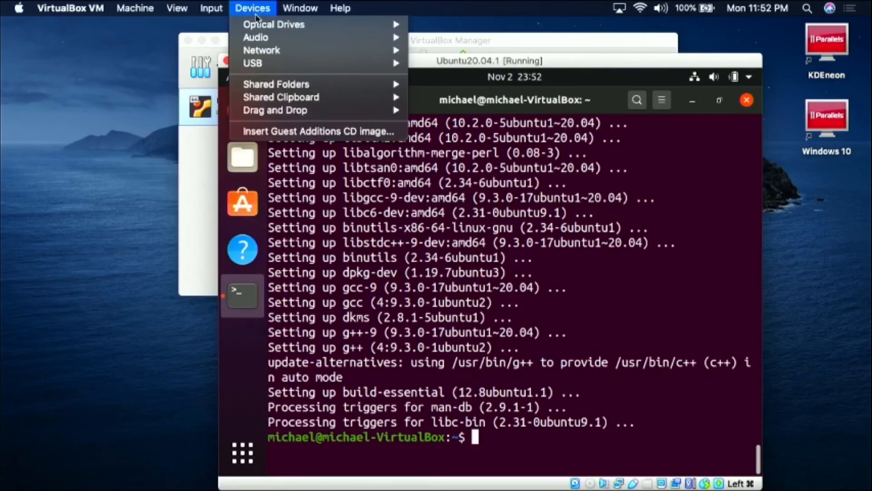
click(284, 132)
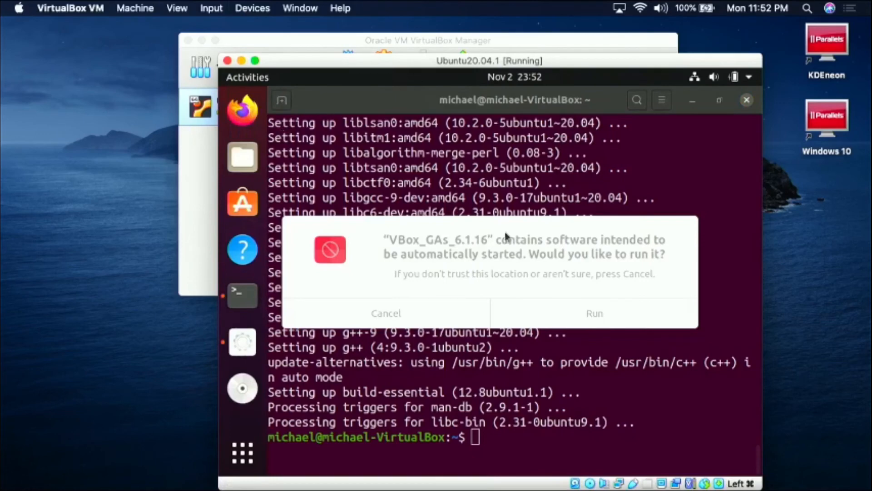
click(579, 313)
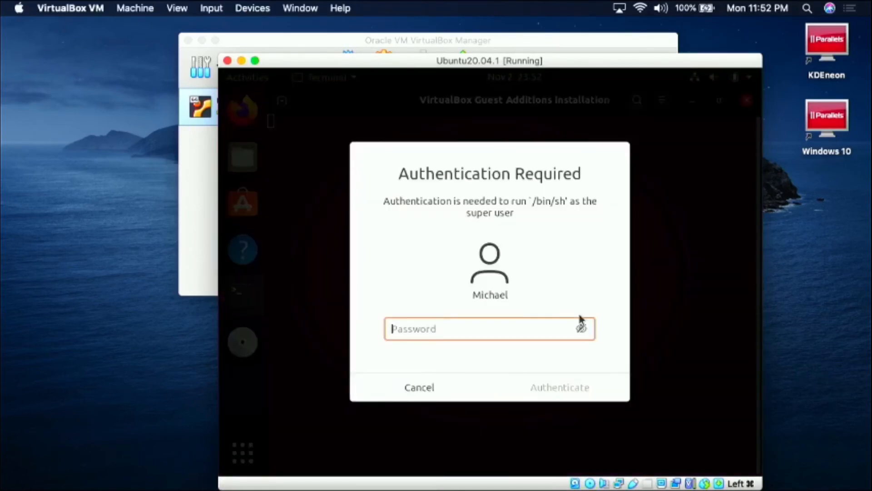
- Authorize the Guest Additions installation with the account password, and close the installer and Terminal windows when it is done
text(••••••••••••)
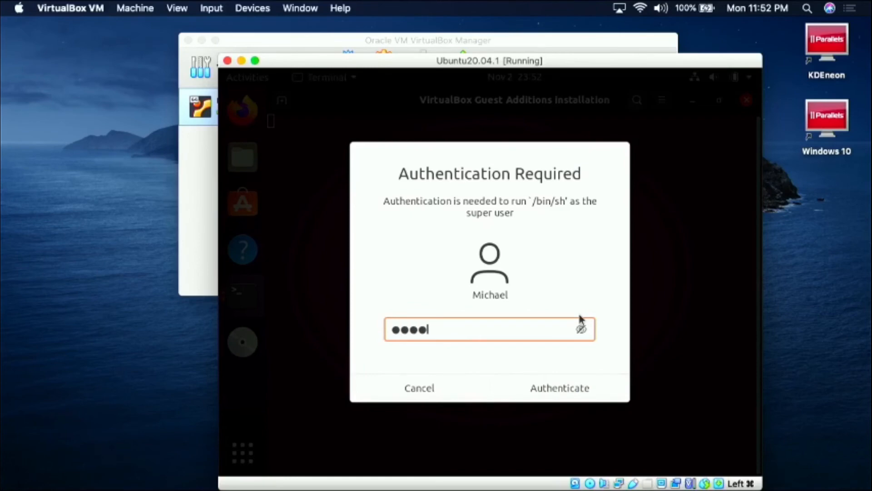
text(•••)
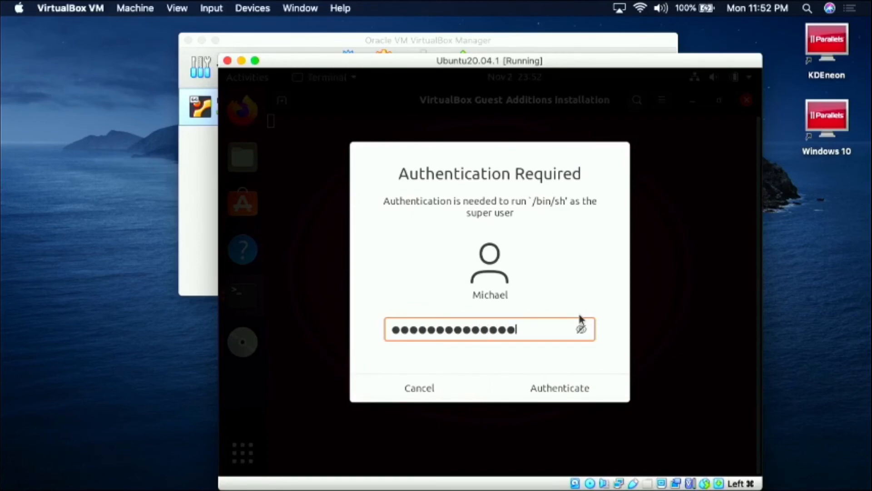
key(Return)
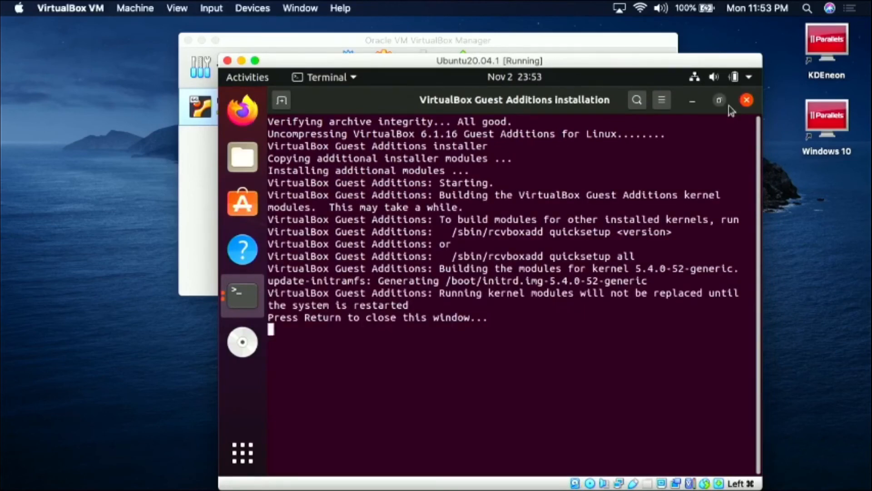
key(Return)
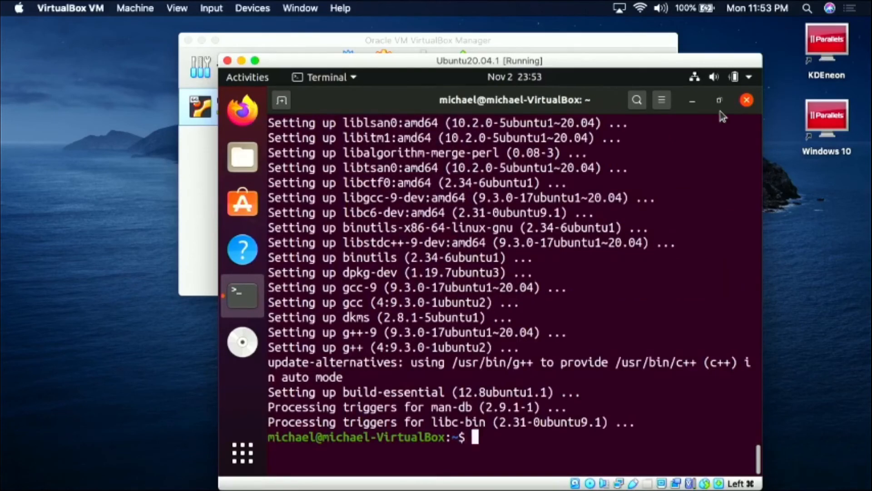
click(746, 100)
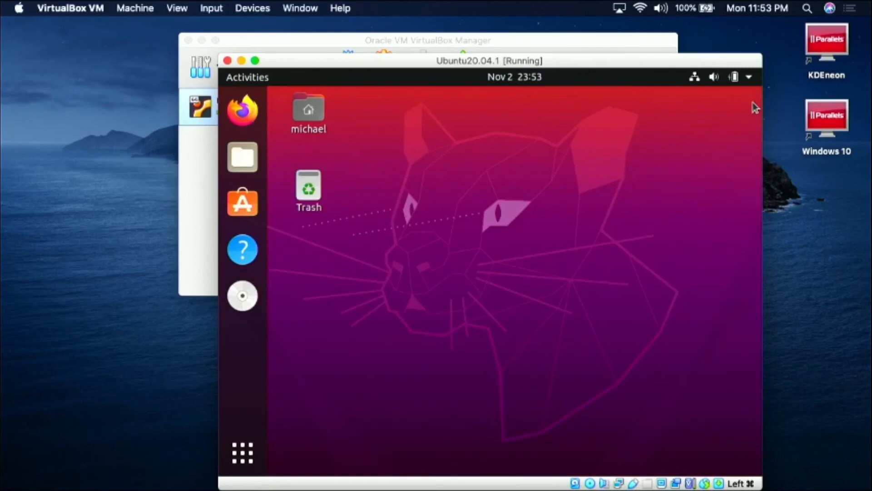
- Restart Ubuntu to load the Guest Additions and log back in with the account password
click(748, 80)
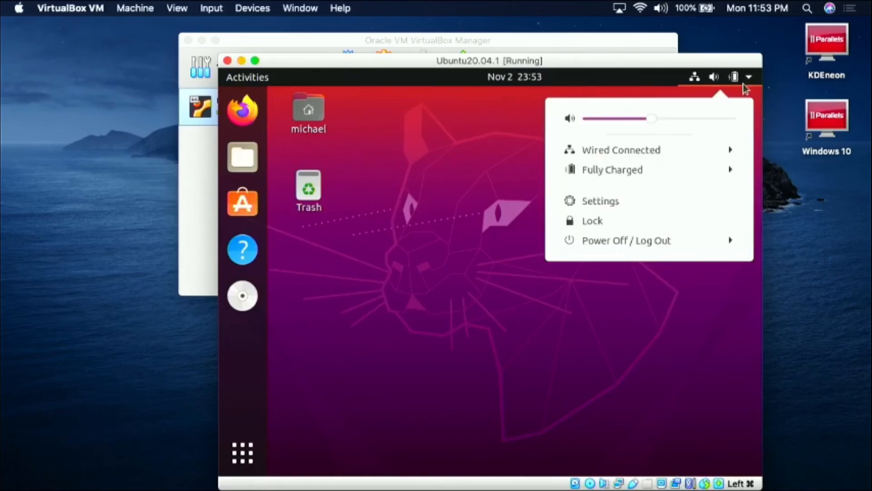
click(605, 241)
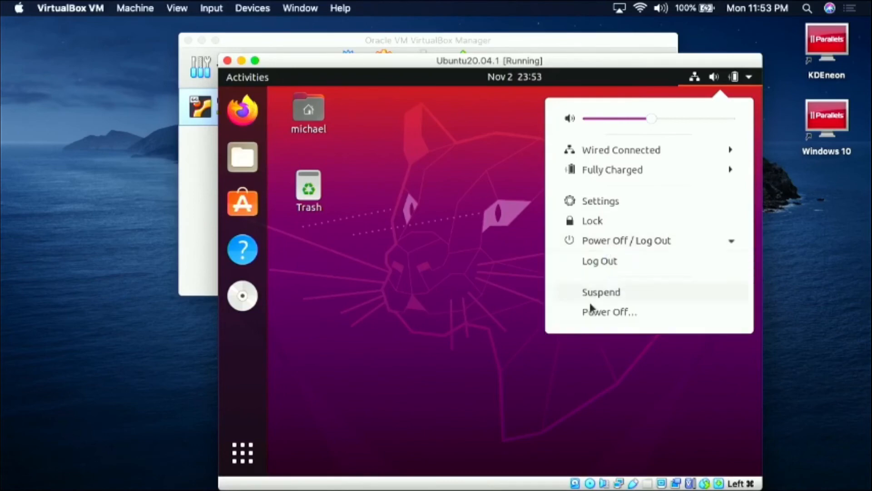
click(604, 314)
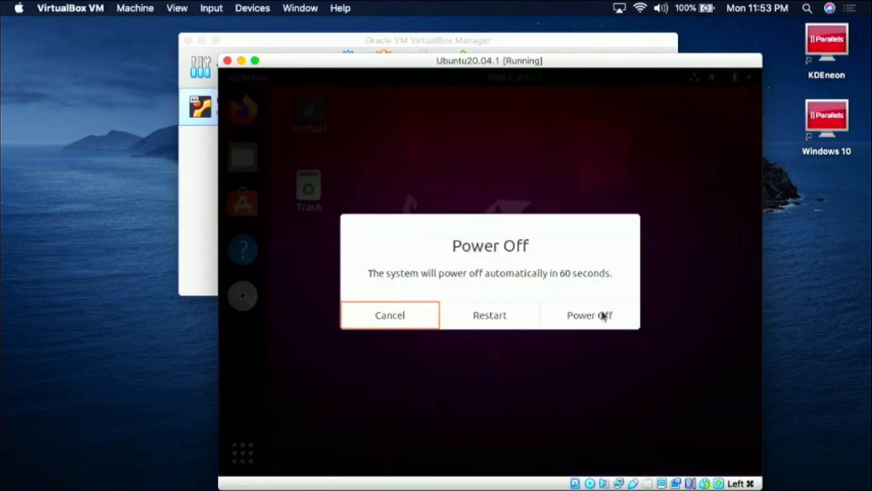
click(484, 319)
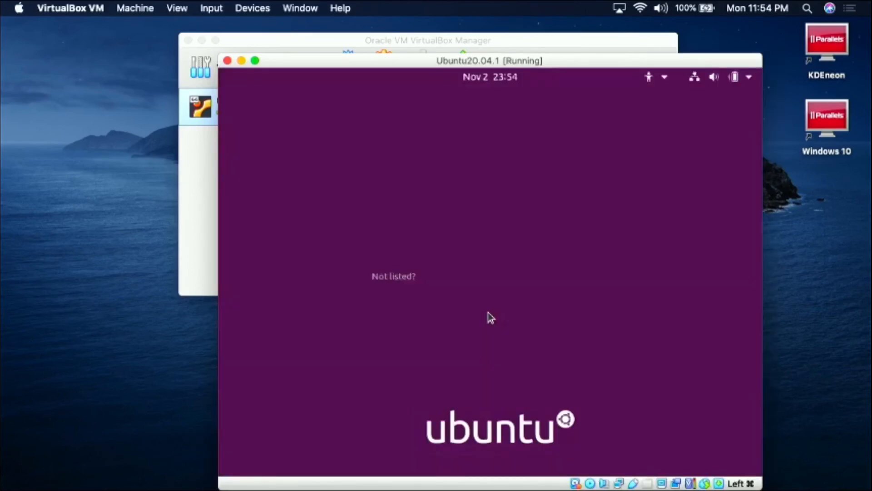
click(444, 249)
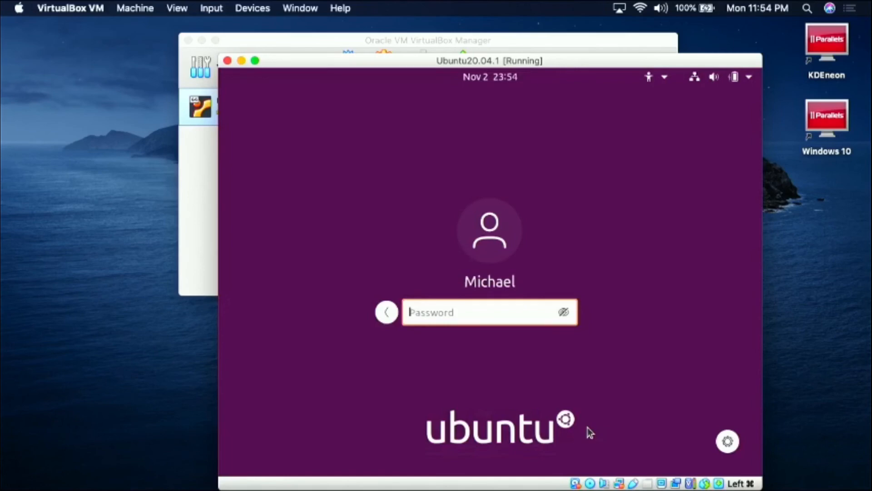
text(•••••••••••••••)
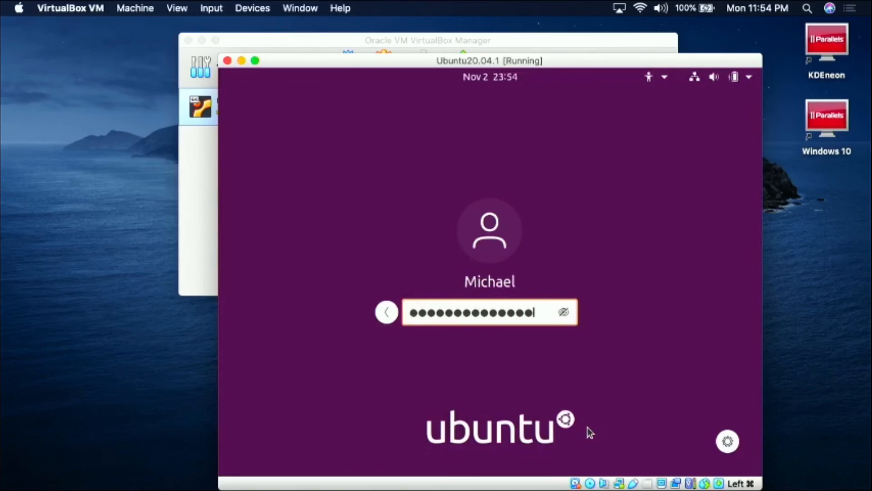
key(Return)
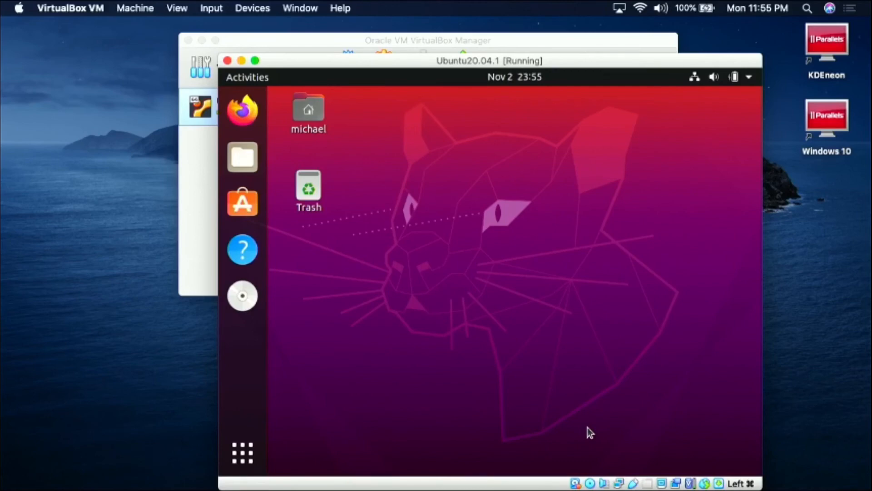
- Switch the virtual machine to full screen and check the display with the applications overview, returning to the desktop
key(super+f)
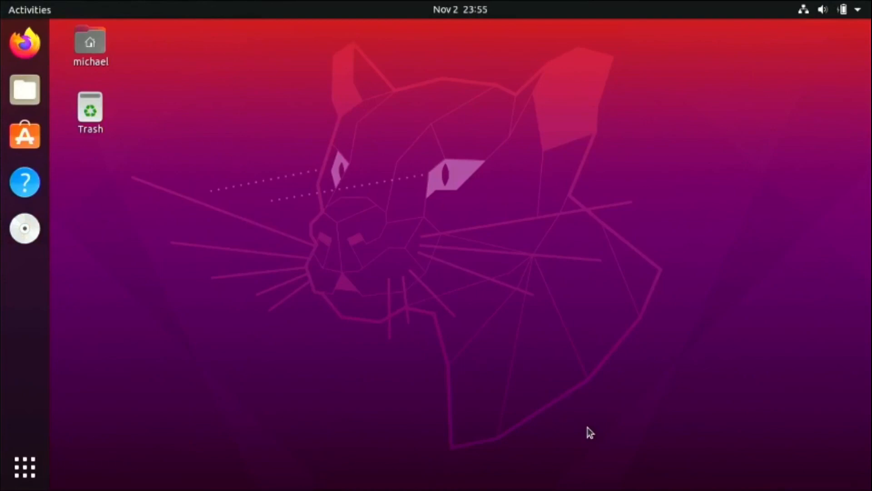
click(26, 468)
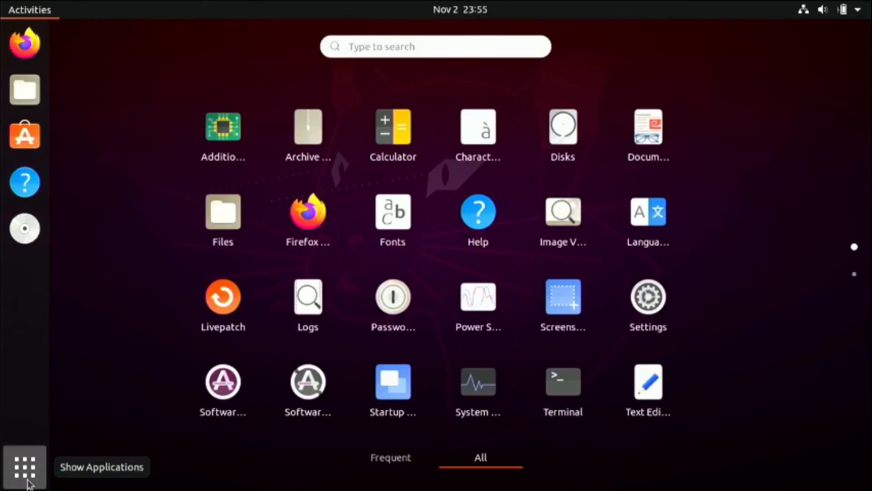
click(26, 468)
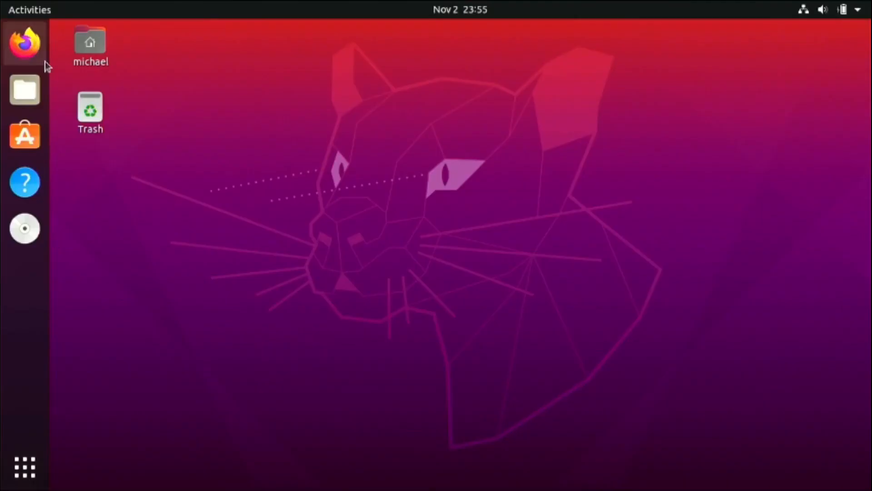
- Open Firefox and the Files home folder, maximizing the Files window
click(31, 57)
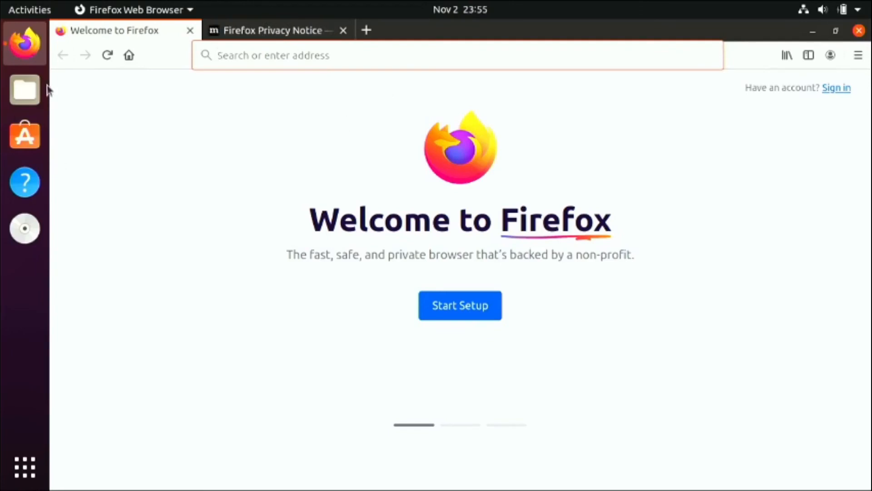
click(33, 100)
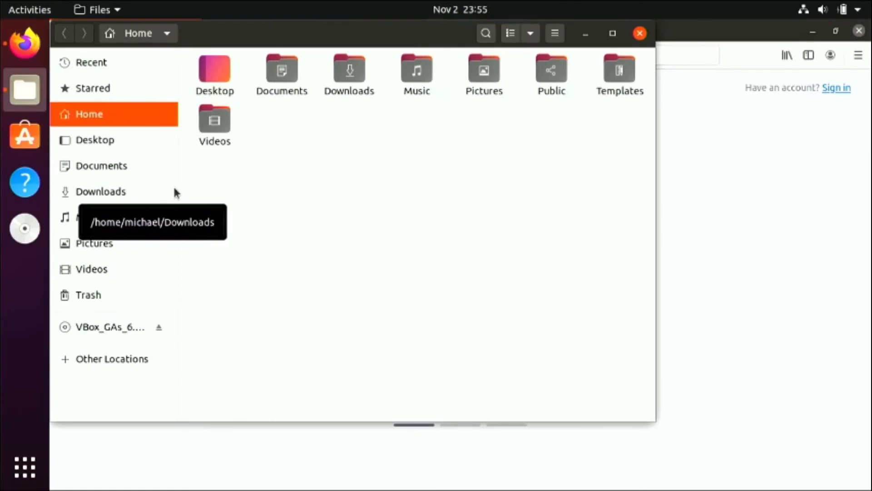
double_click(279, 39)
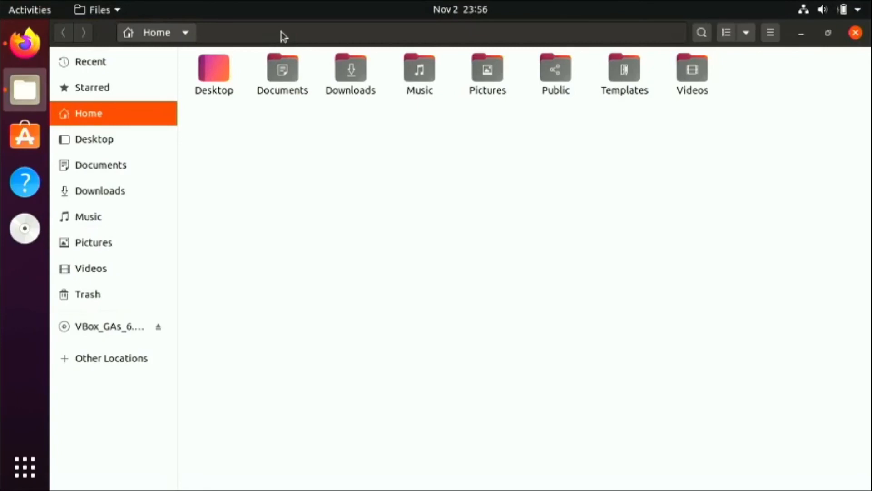
- Eject the VBox_GAs Guest Additions disc from Ubuntu
mouse_move(298, 6)
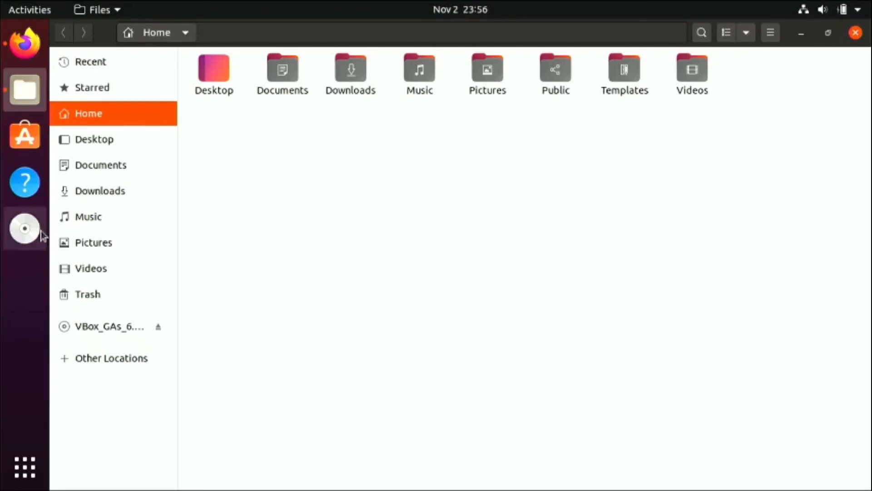
right_click(25, 232)
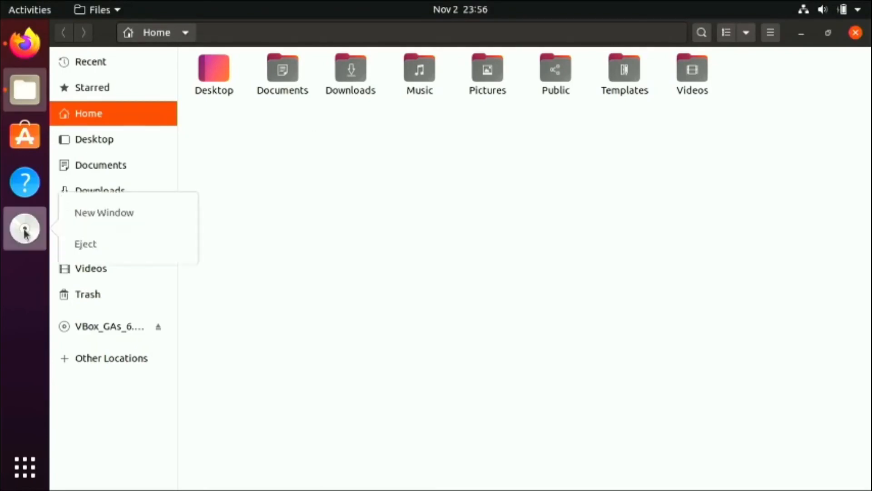
click(87, 248)
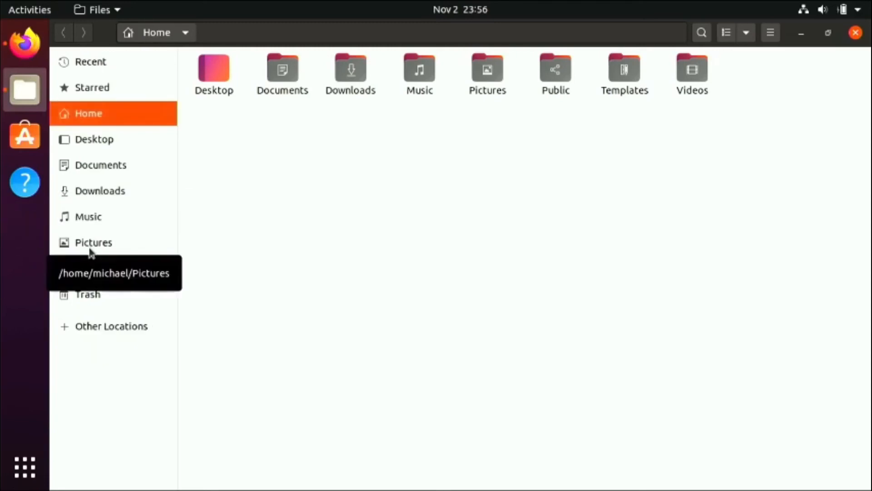
- Show all installed Ubuntu applications, and power off the virtual machine to return to the VirtualBox Manager
click(25, 467)
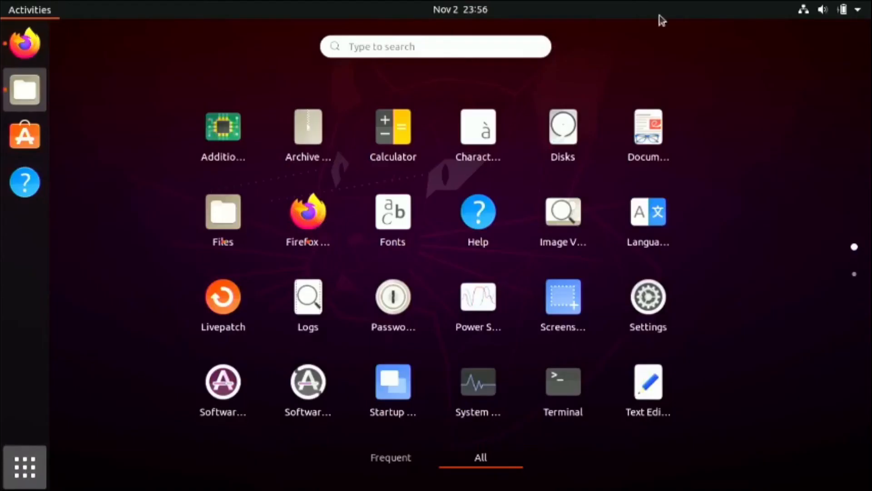
click(858, 11)
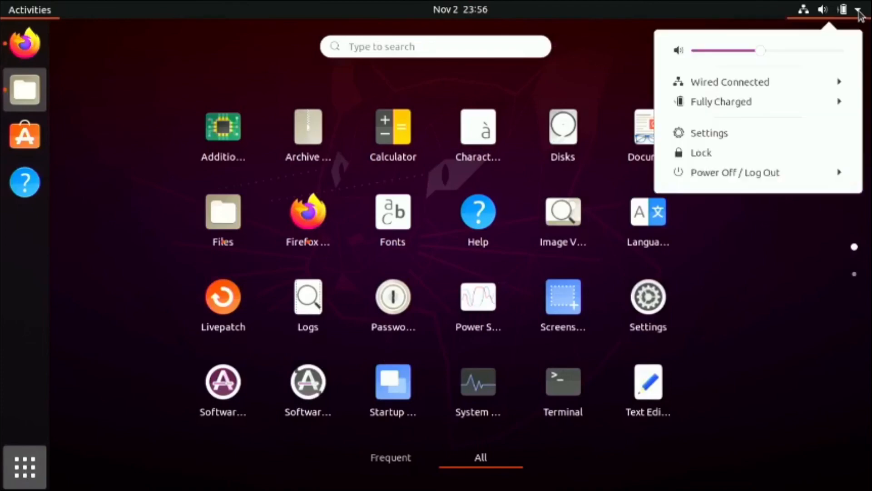
click(717, 179)
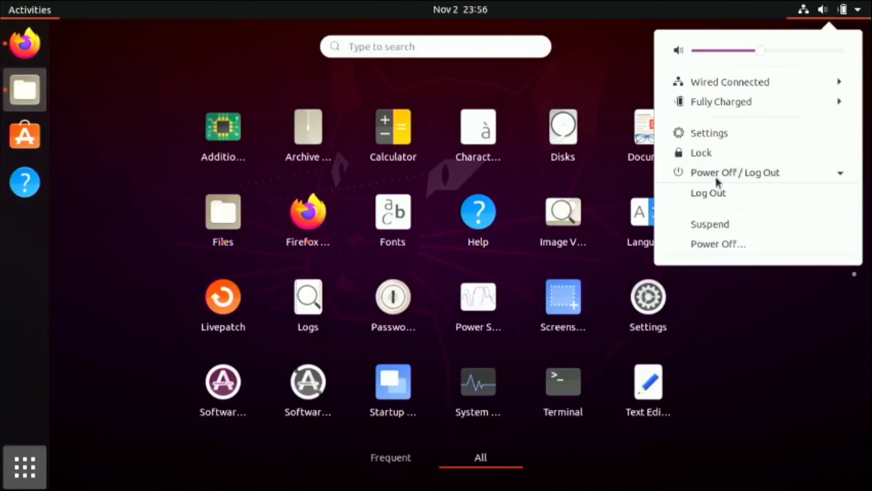
click(715, 245)
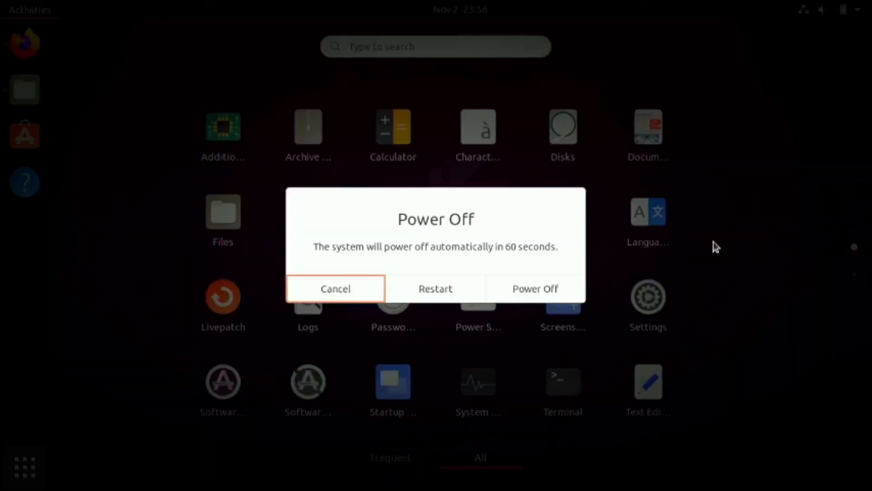
click(547, 284)
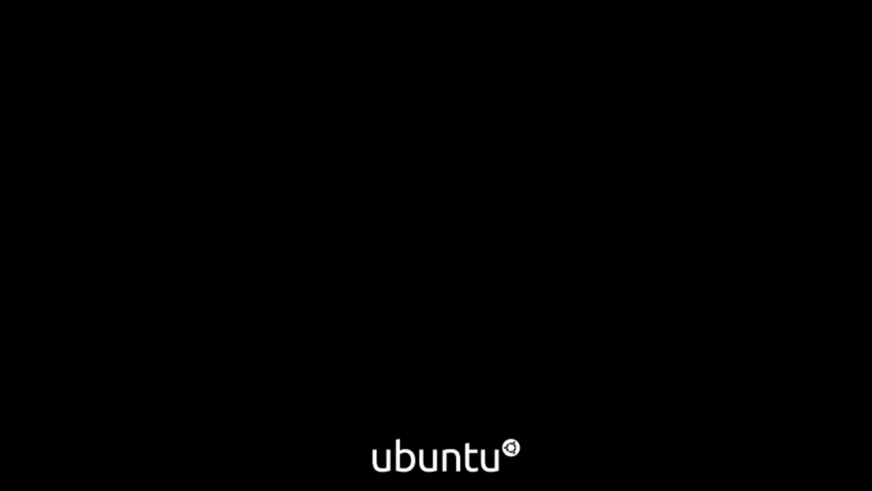
key(super+f)
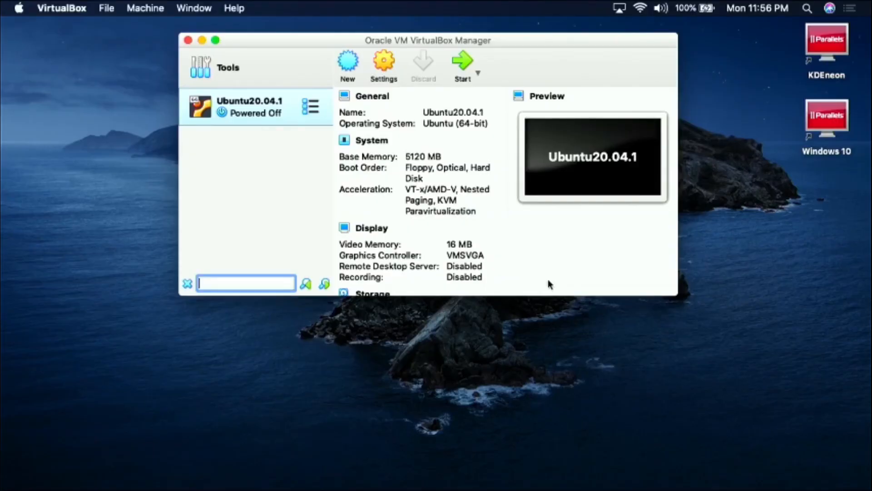
click(549, 284)
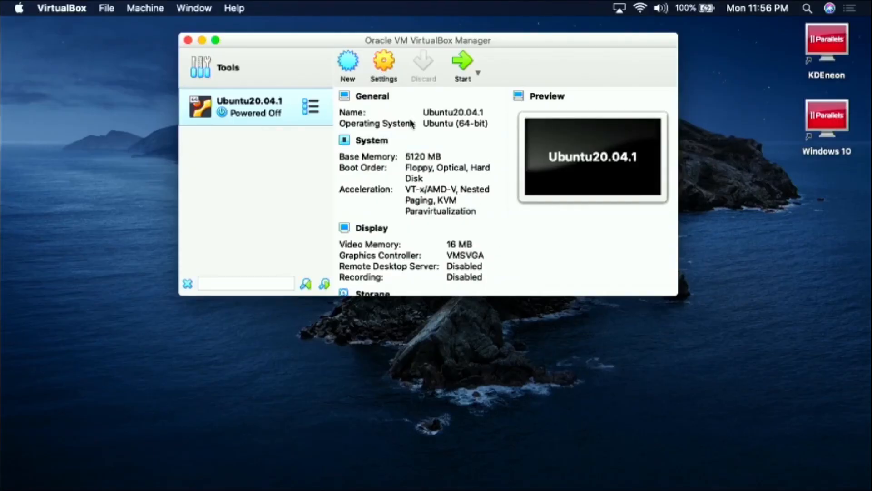
- Create a full clone of the Ubuntu20.04.1 machine named Ubuntu20.04.1 Clone, including only NAT network adapter MAC addresses
drag(414, 40, 457, 103)
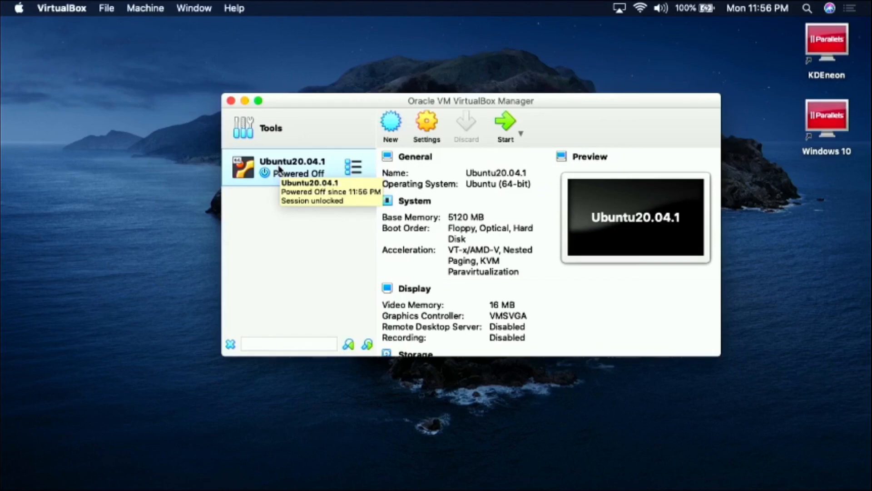
right_click(279, 170)
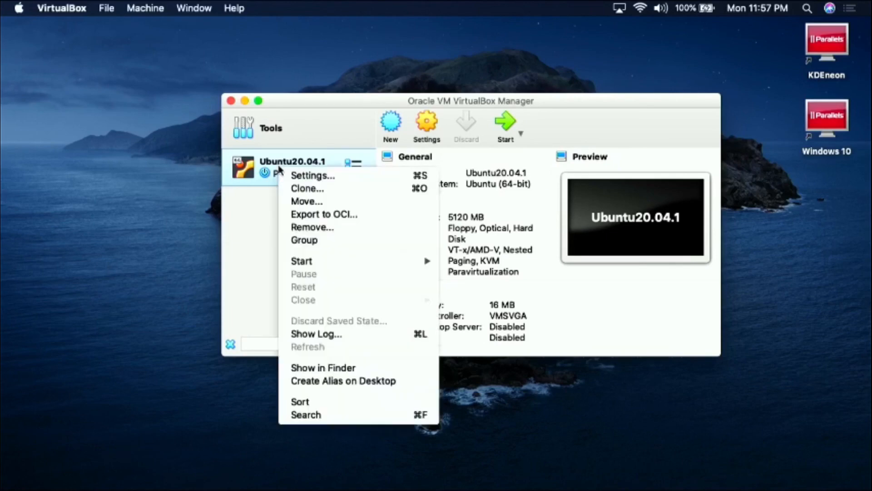
click(303, 188)
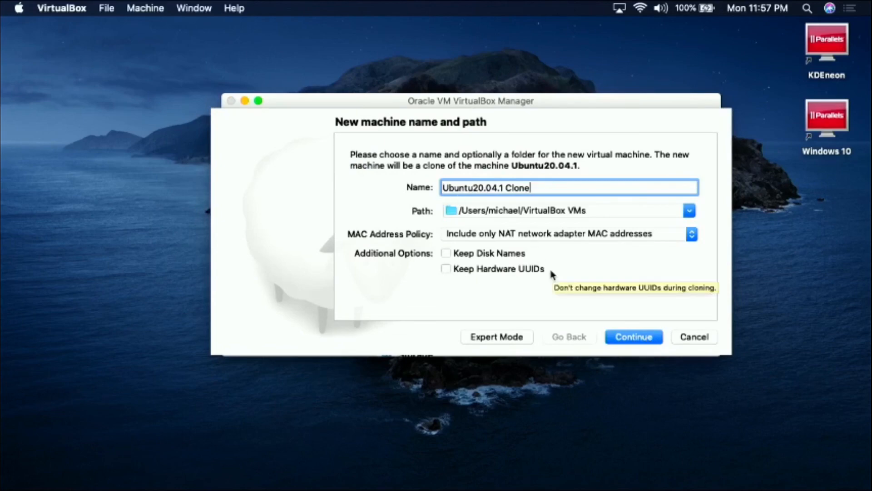
click(655, 336)
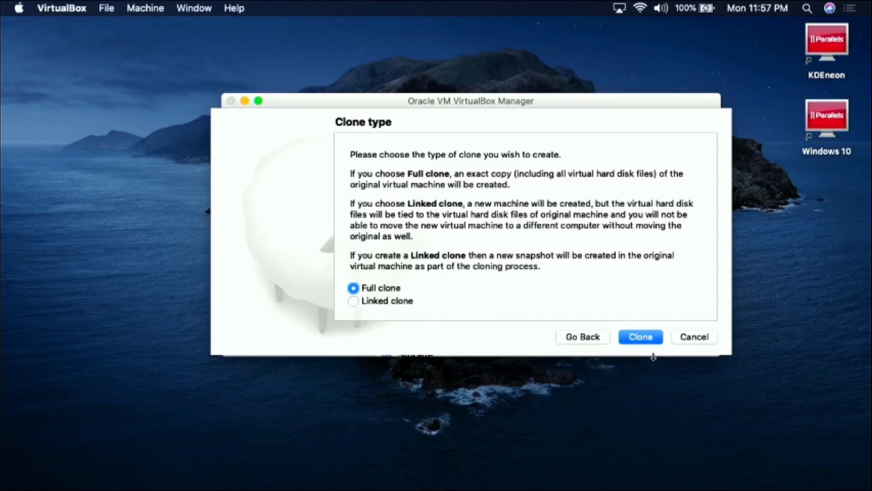
click(639, 339)
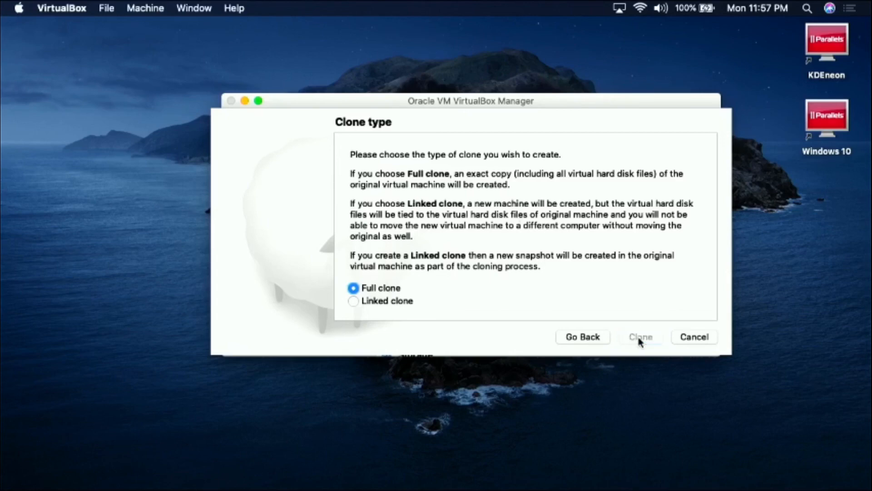